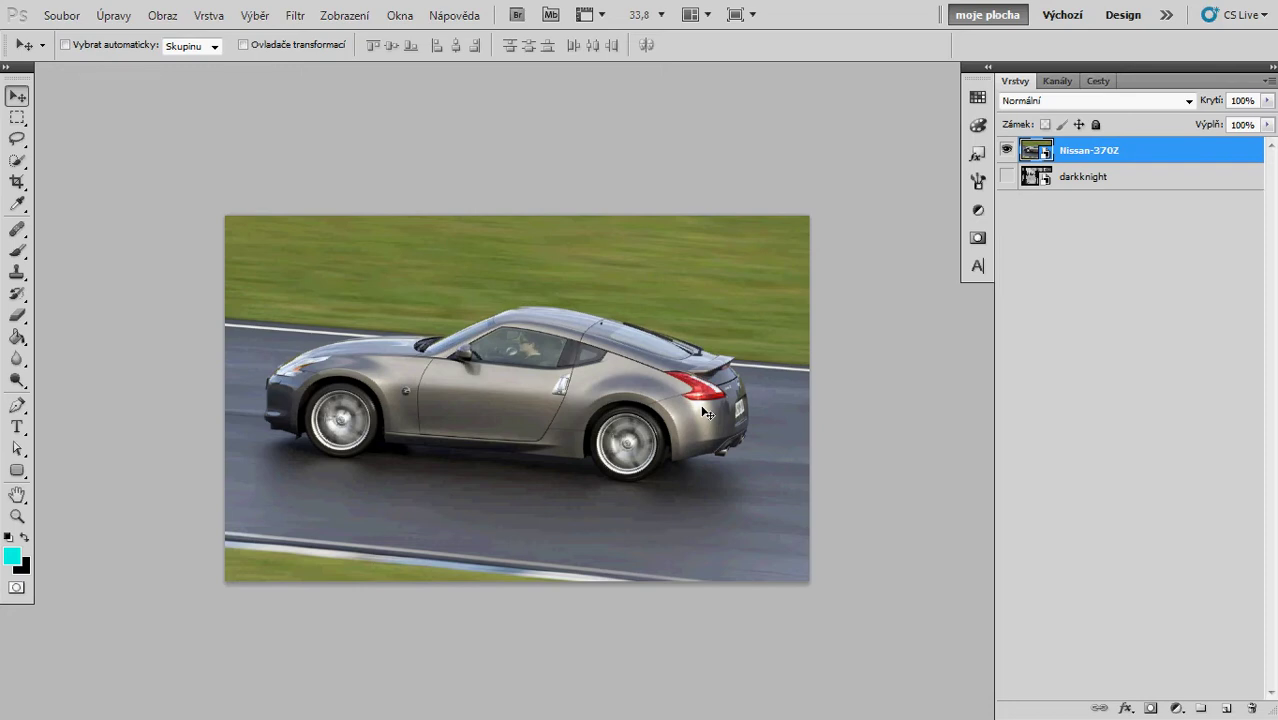
Nudge the Nissan-370Z layer a few pixels with three small Move-tool drags
{"action": "mouse_move", "coordinate": [612, 410]}
{"action": "left_mouse_down"}
{"action": "mouse_move", "coordinate": [622, 414]}
{"action": "mouse_move", "coordinate": [607, 405]}
{"action": "left_mouse_up"}
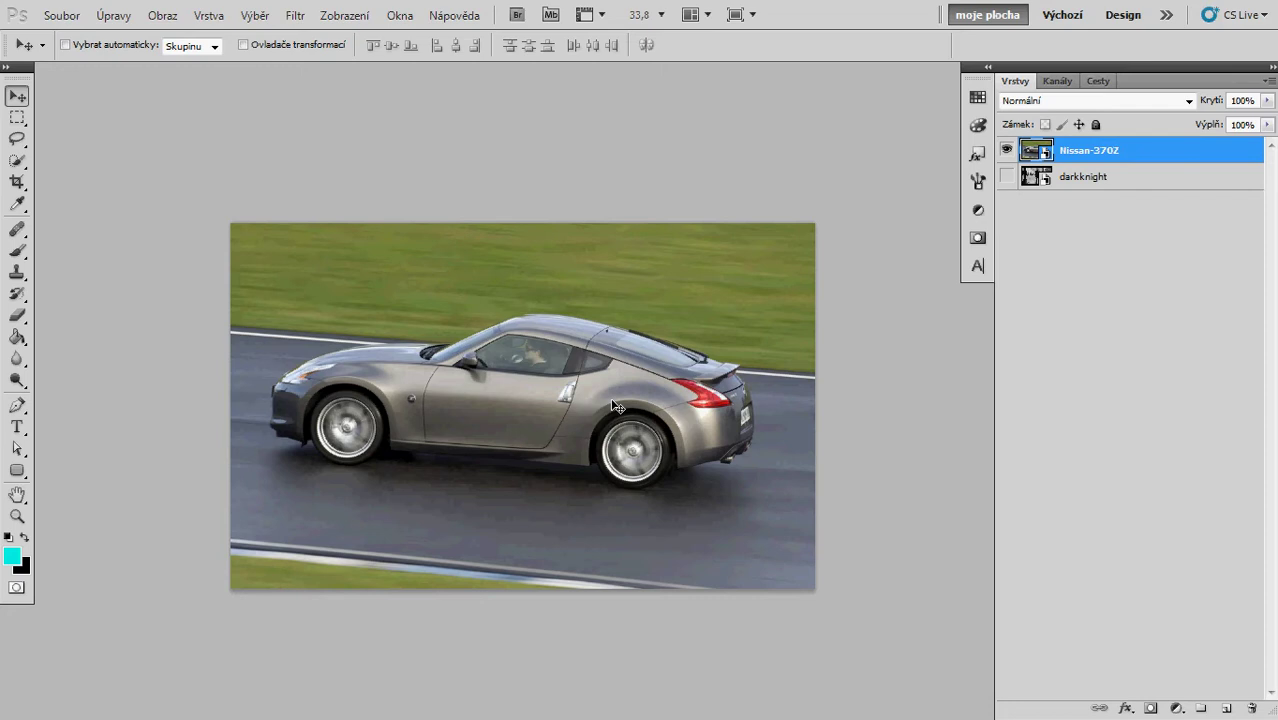
{"action": "left_click_drag", "start_coordinate": [639, 420], "coordinate": [632, 418]}
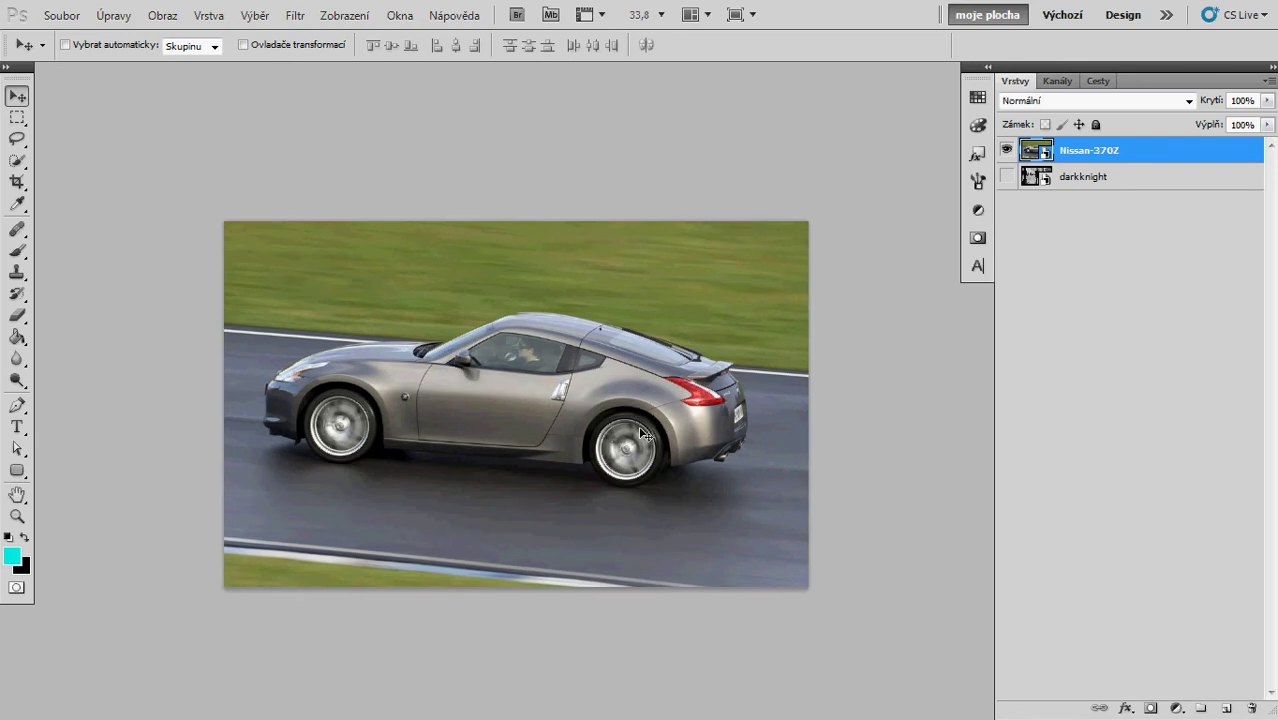
{"action": "left_click_drag", "start_coordinate": [647, 424], "coordinate": [643, 421]}
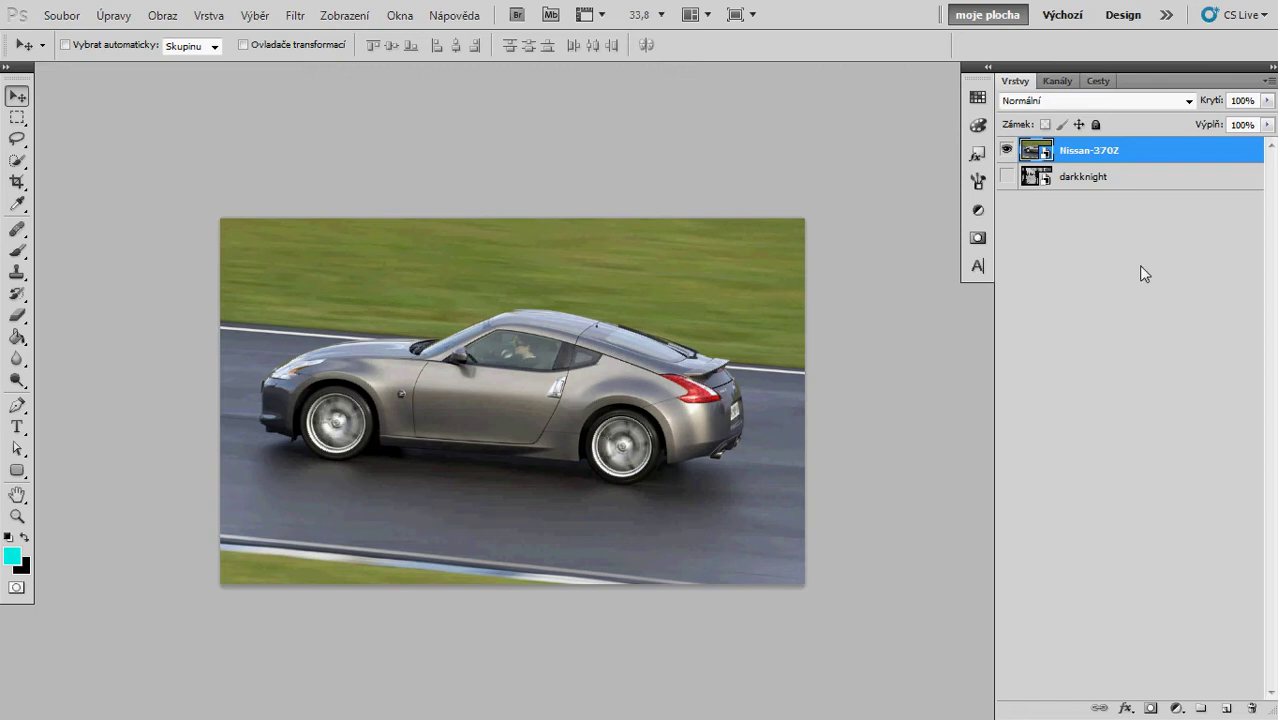
Zoom in on the car, then duplicate Nissan-370Z as Nissan-370Z kopie and open its Layer Style
{"action": "key", "text": "z"}
{"action": "mouse_move", "coordinate": [636, 366]}
{"action": "left_mouse_down"}
{"action": "mouse_move", "coordinate": [660, 401]}
{"action": "mouse_move", "coordinate": [645, 400]}
{"action": "left_mouse_up"}
{"action": "key", "text": "v"}
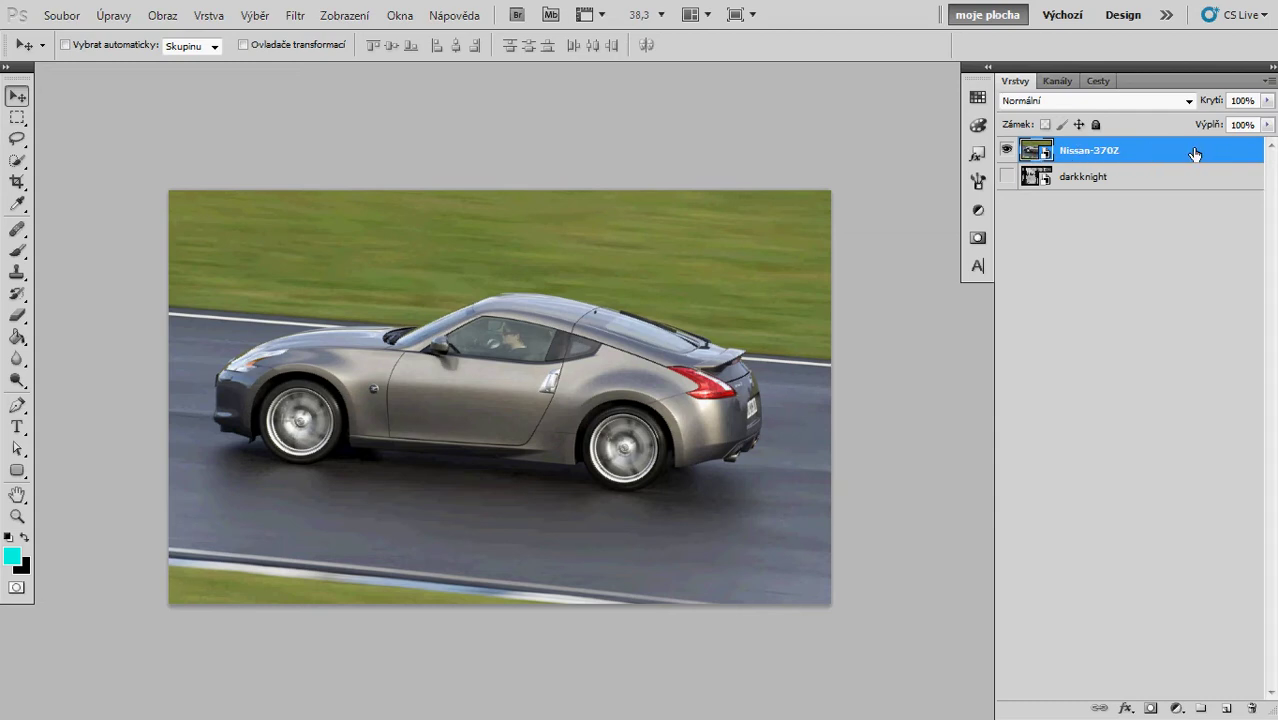
{"action": "key", "text": "ctrl+j"}
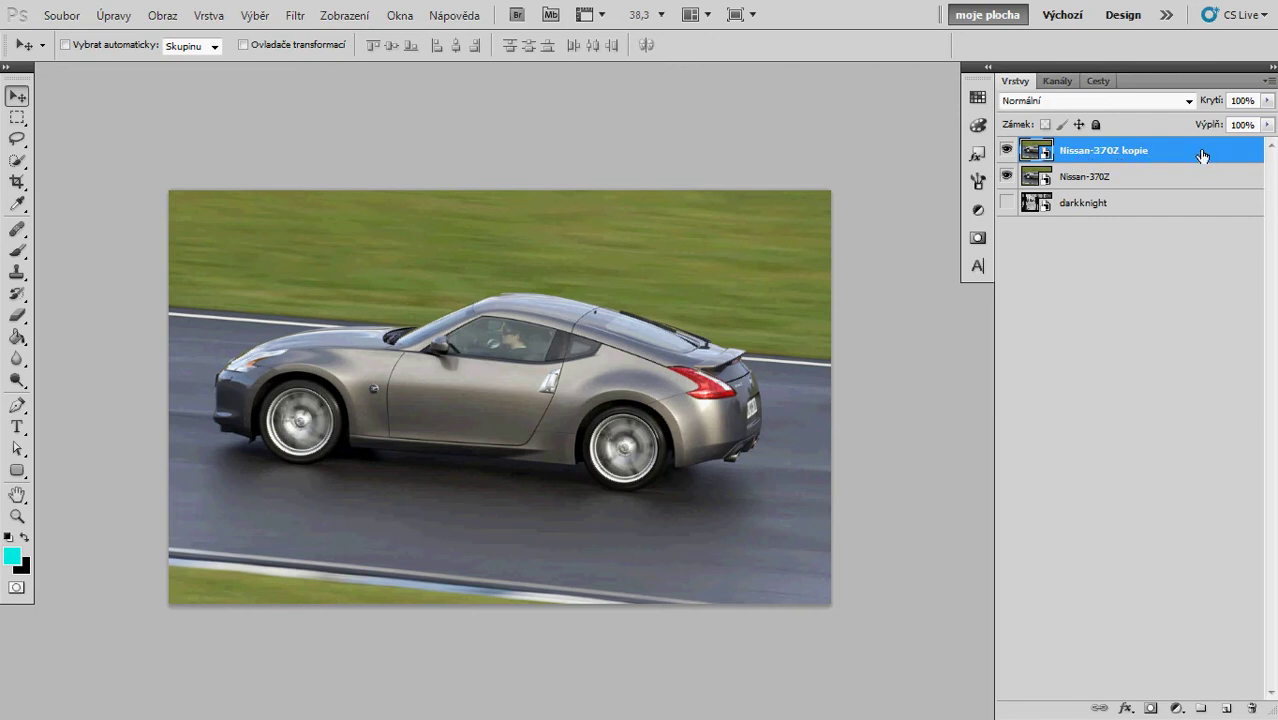
{"action": "double_click", "coordinate": [1202, 155]}
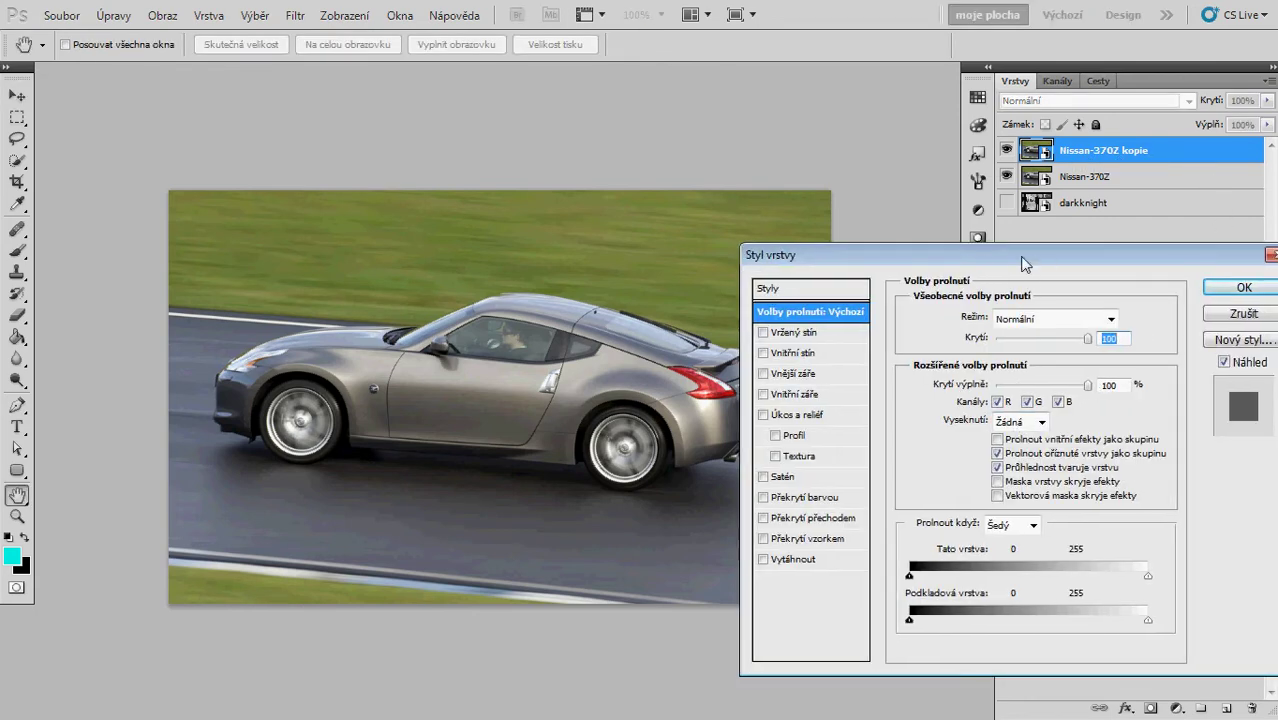
Uncheck the R channel in Nissan-370Z kopie's blending options and confirm with OK
{"action": "left_click_drag", "start_coordinate": [1025, 264], "coordinate": [934, 250]}
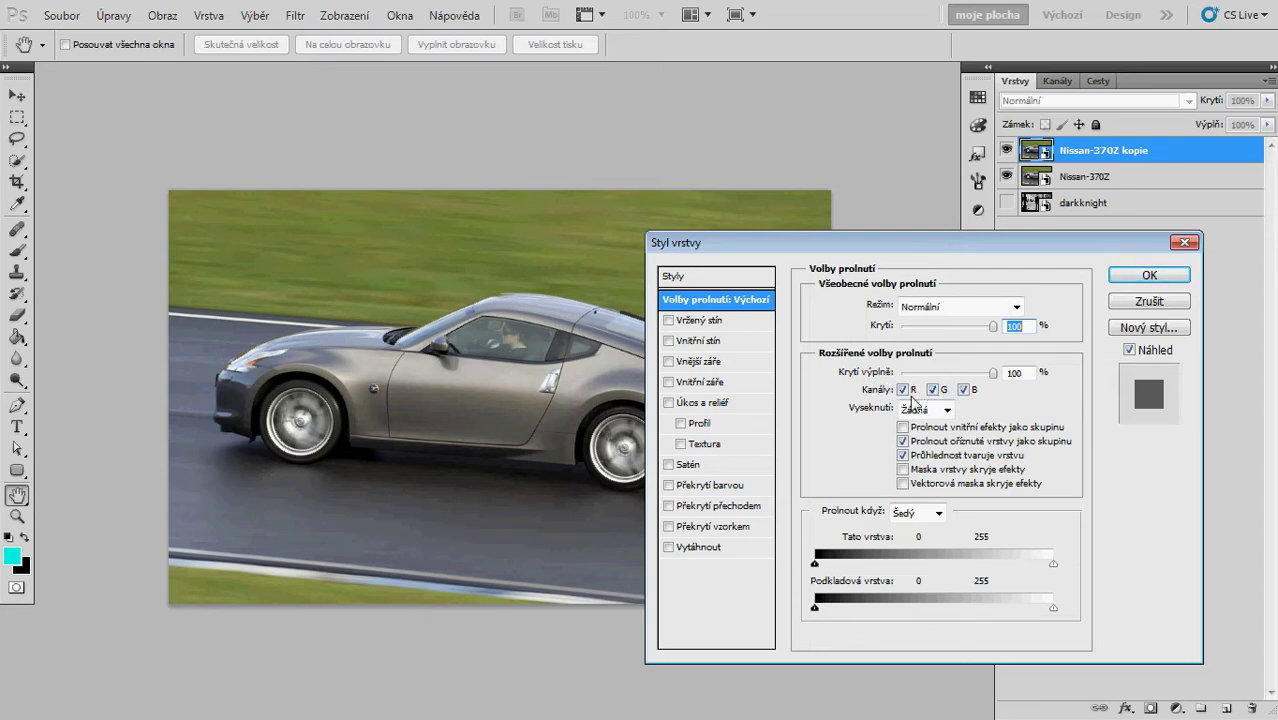
{"action": "left_click", "coordinate": [903, 389]}
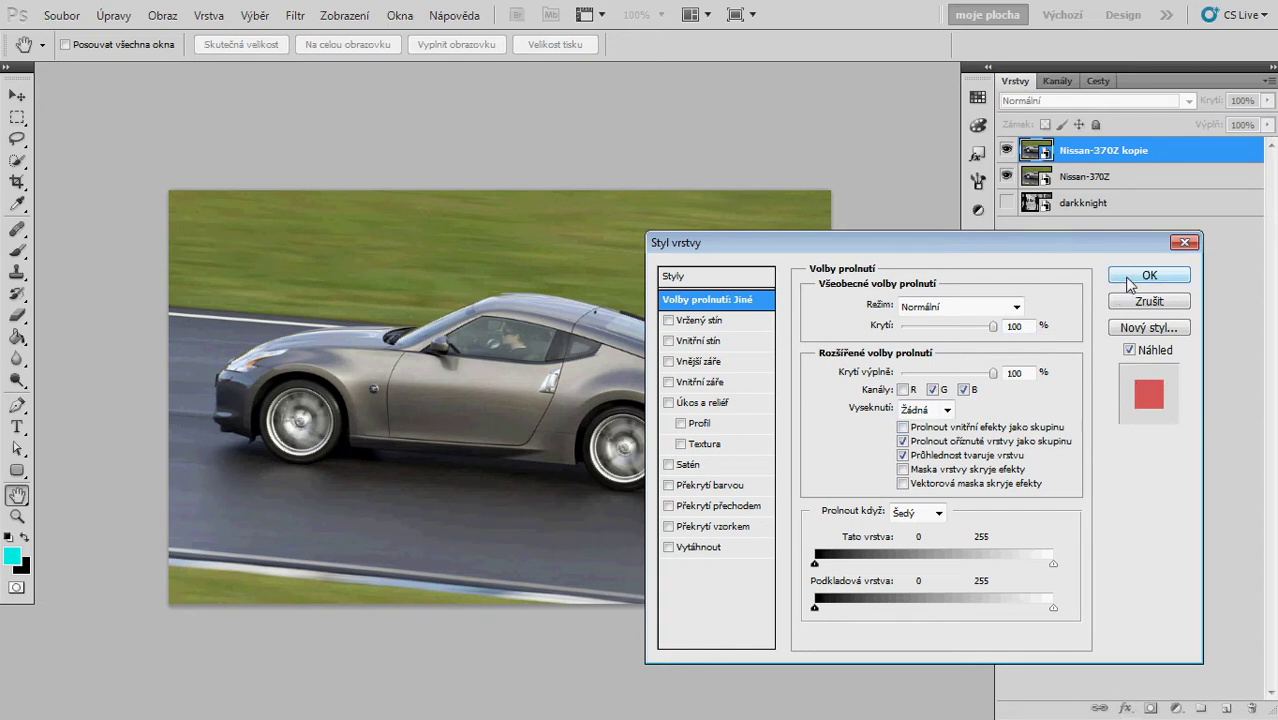
{"action": "left_click", "coordinate": [1129, 281]}
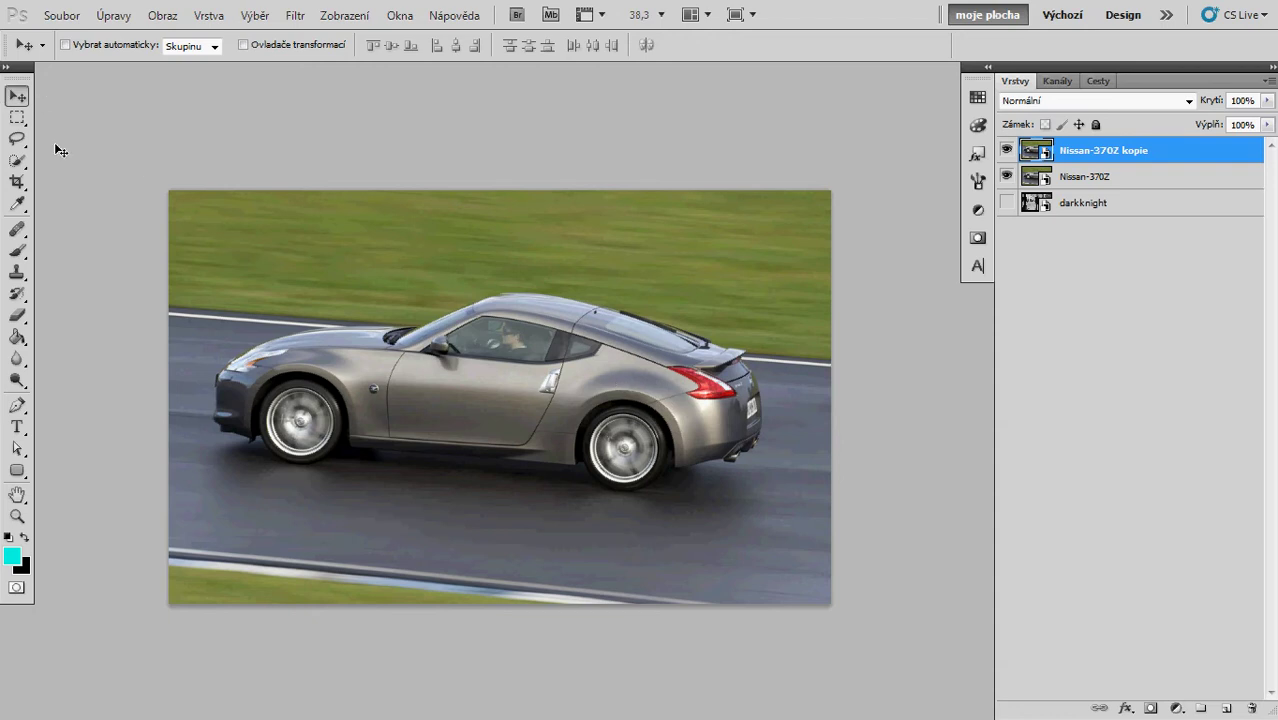
Shift Nissan-370Z kopie right, then zoom into the door and front wheel to check the fringes
{"action": "key", "text": "Right"}
{"action": "key", "text": "Right"}
{"action": "key", "text": "Right"}
{"action": "key", "text": "Right"}
{"action": "key", "text": "Right"}
{"action": "key", "text": "Right"}
{"action": "key", "text": "Right"}
{"action": "key", "text": "Right"}
{"action": "key", "text": "Right"}
{"action": "key", "text": "Right"}
{"action": "key", "text": "Right"}
{"action": "key", "text": "Right"}
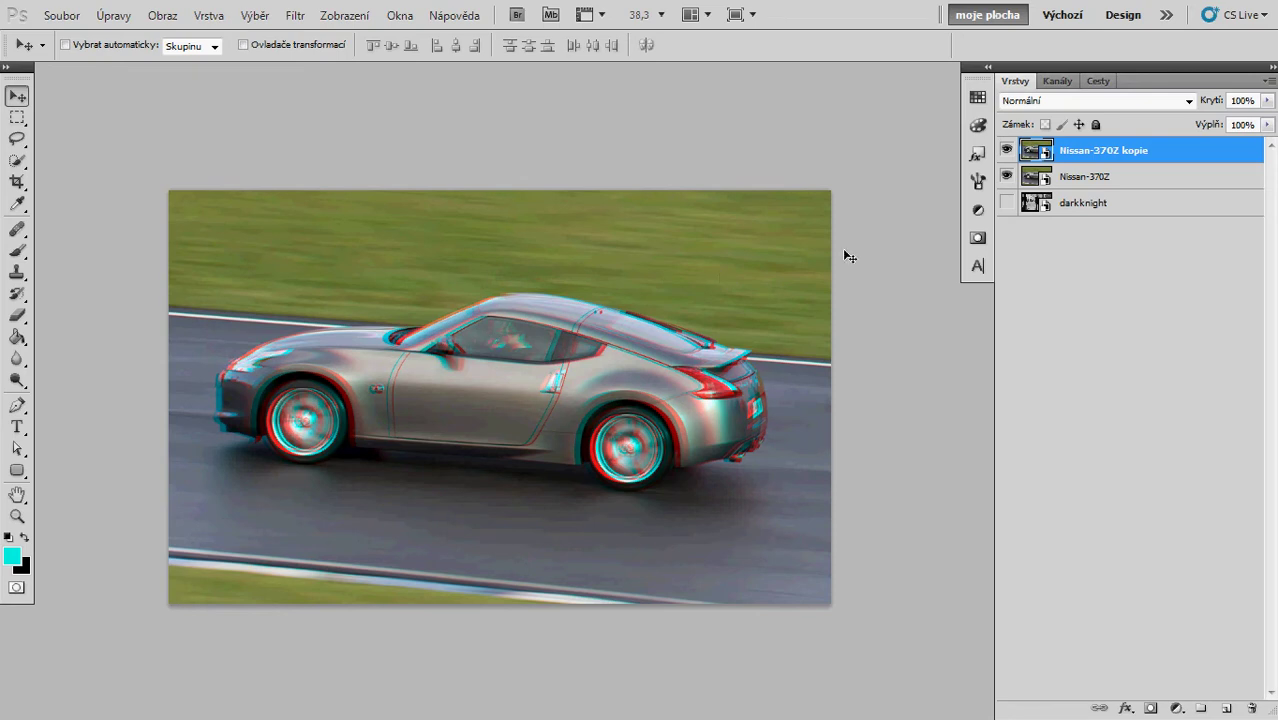
{"action": "key", "text": "z"}
{"action": "mouse_move", "coordinate": [440, 421]}
{"action": "left_mouse_down"}
{"action": "mouse_move", "coordinate": [342, 416]}
{"action": "mouse_move", "coordinate": [526, 438]}
{"action": "left_mouse_up"}
{"action": "left_click_drag", "start_coordinate": [225, 429], "coordinate": [281, 434]}
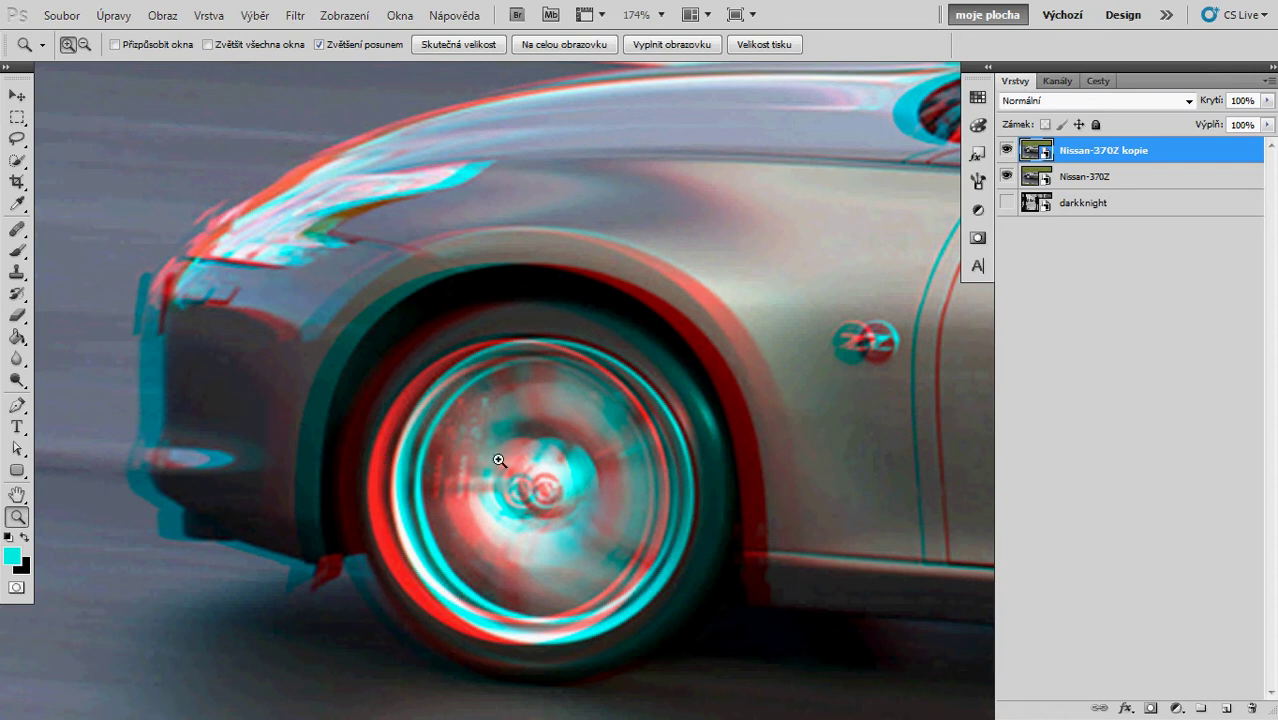
{"action": "mouse_move", "coordinate": [833, 422]}
{"action": "left_mouse_down"}
{"action": "mouse_move", "coordinate": [733, 451]}
{"action": "mouse_move", "coordinate": [669, 446]}
{"action": "mouse_move", "coordinate": [633, 420]}
{"action": "left_mouse_up"}
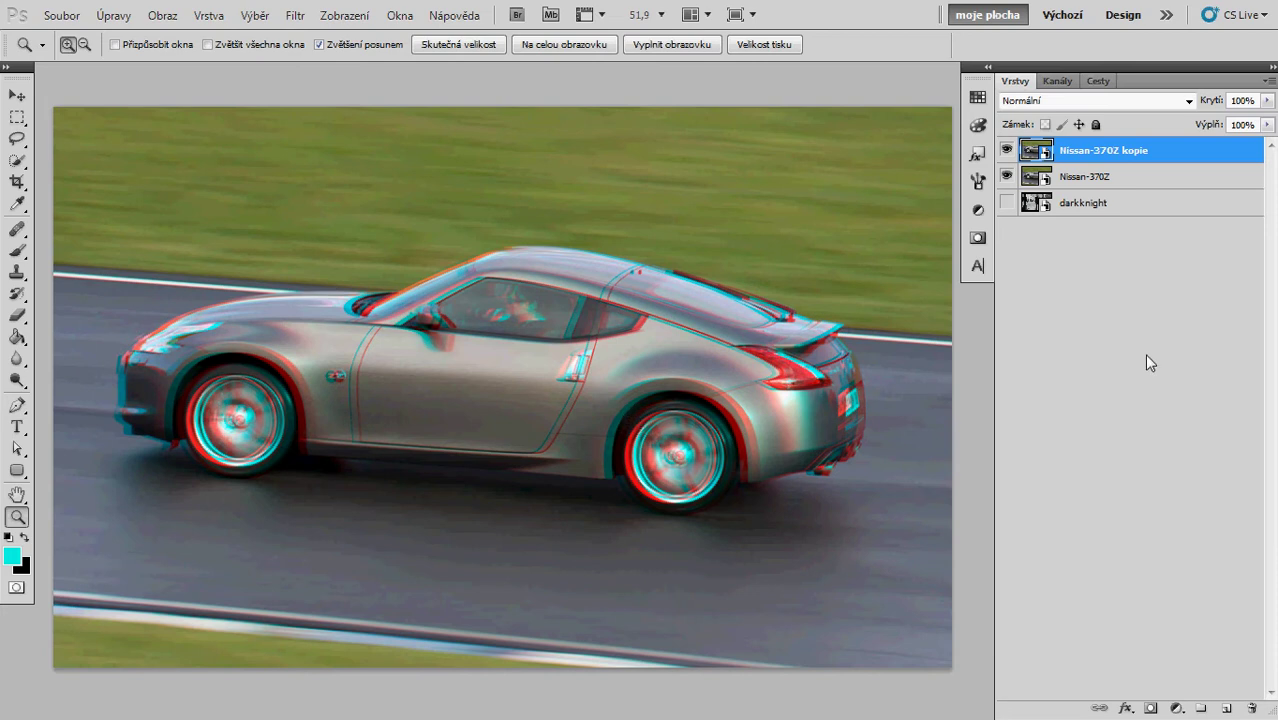
Merge both Nissan layers into one and add a Curves adjustment layer, Křivky 1
{"action": "left_click", "coordinate": [1170, 180], "text": "shift"}
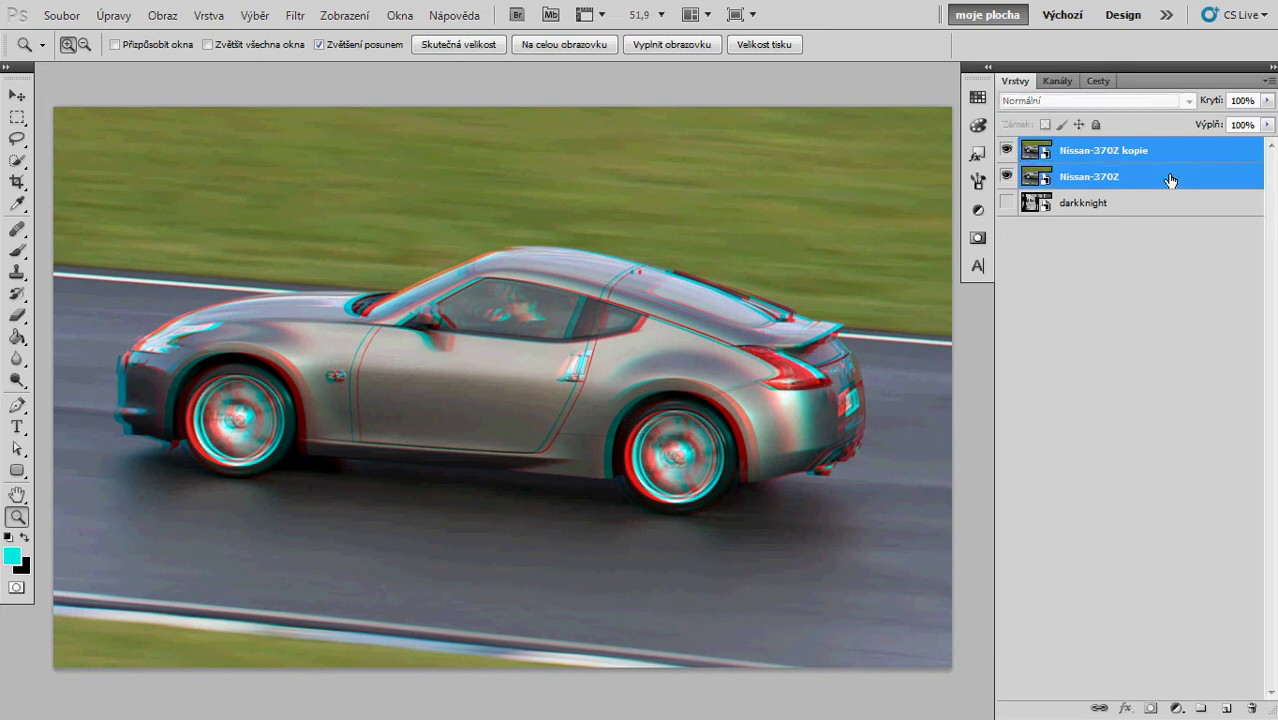
{"action": "key", "text": "ctrl+e"}
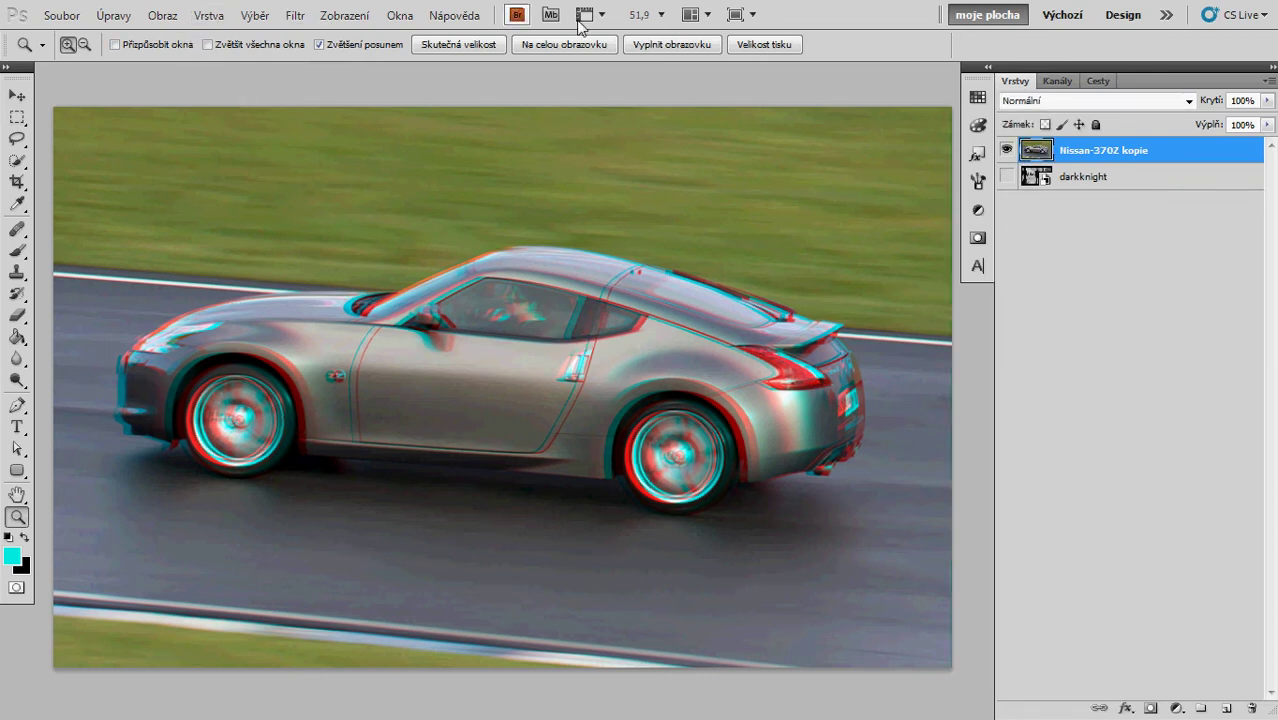
{"action": "left_click", "coordinate": [979, 211]}
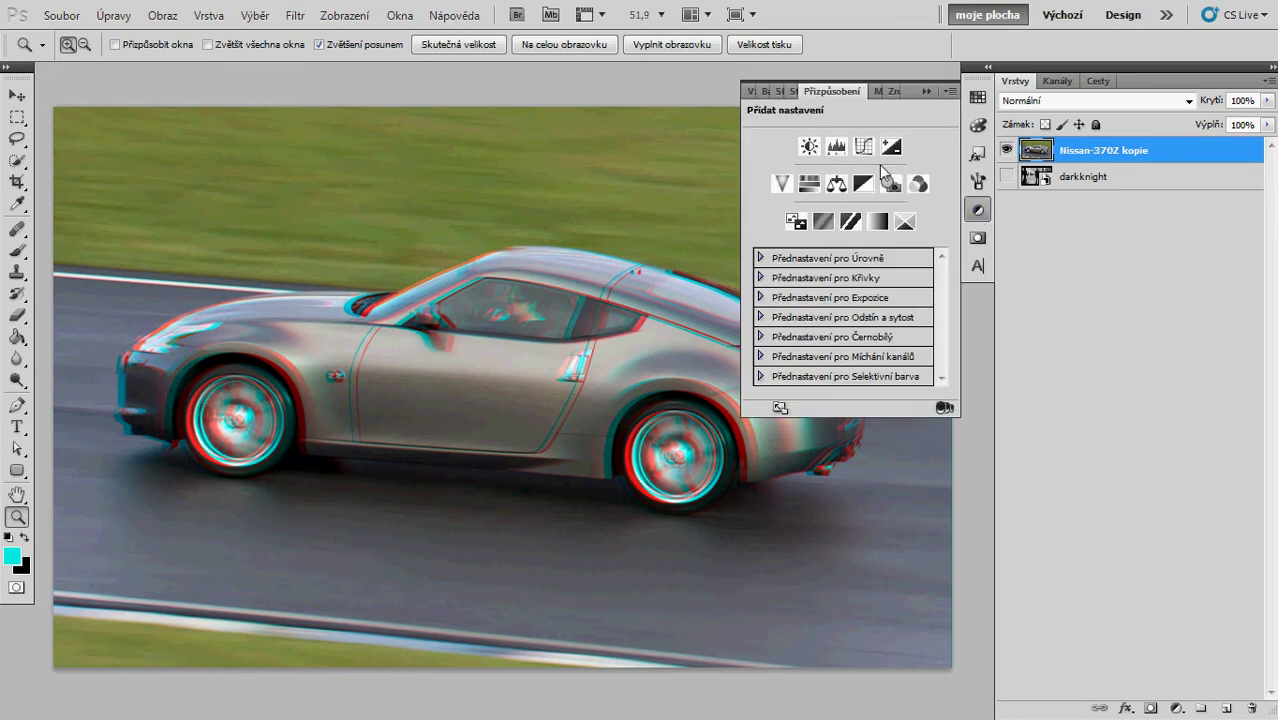
{"action": "left_click", "coordinate": [866, 148]}
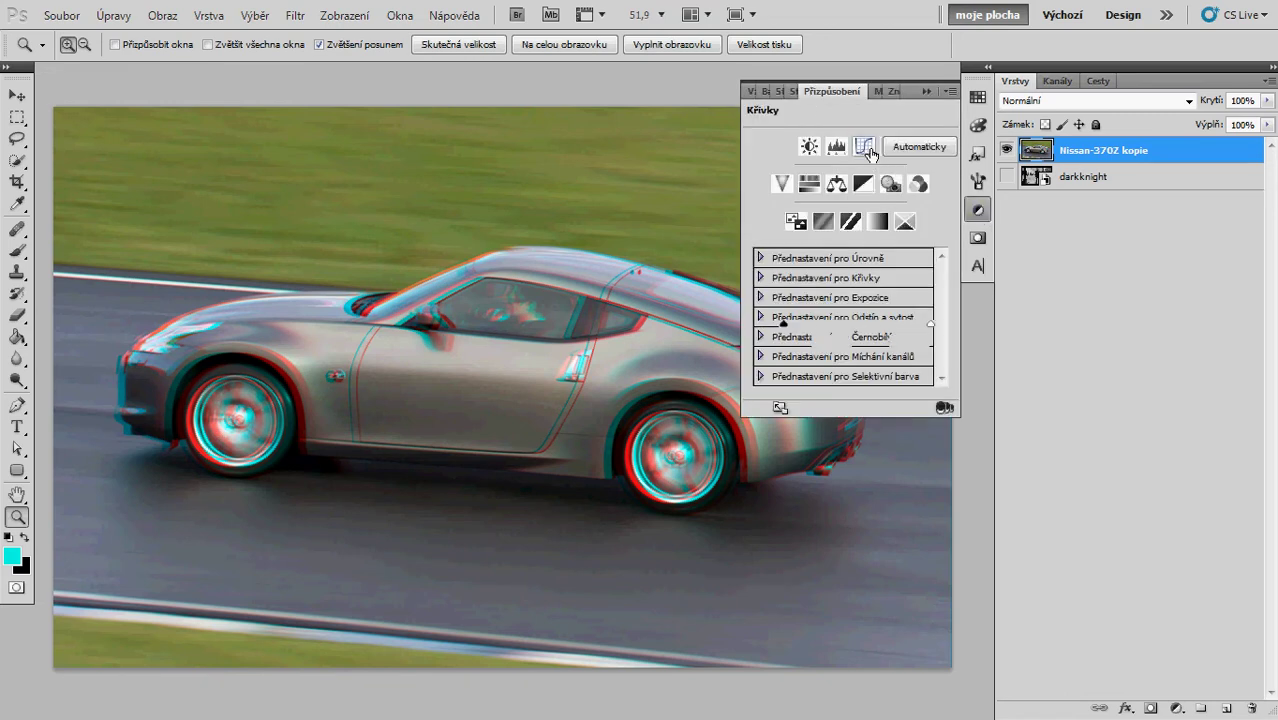
Add a second Curves adjustment layer, Křivky 2, from the new adjustment layer menu
{"action": "left_click", "coordinate": [399, 16]}
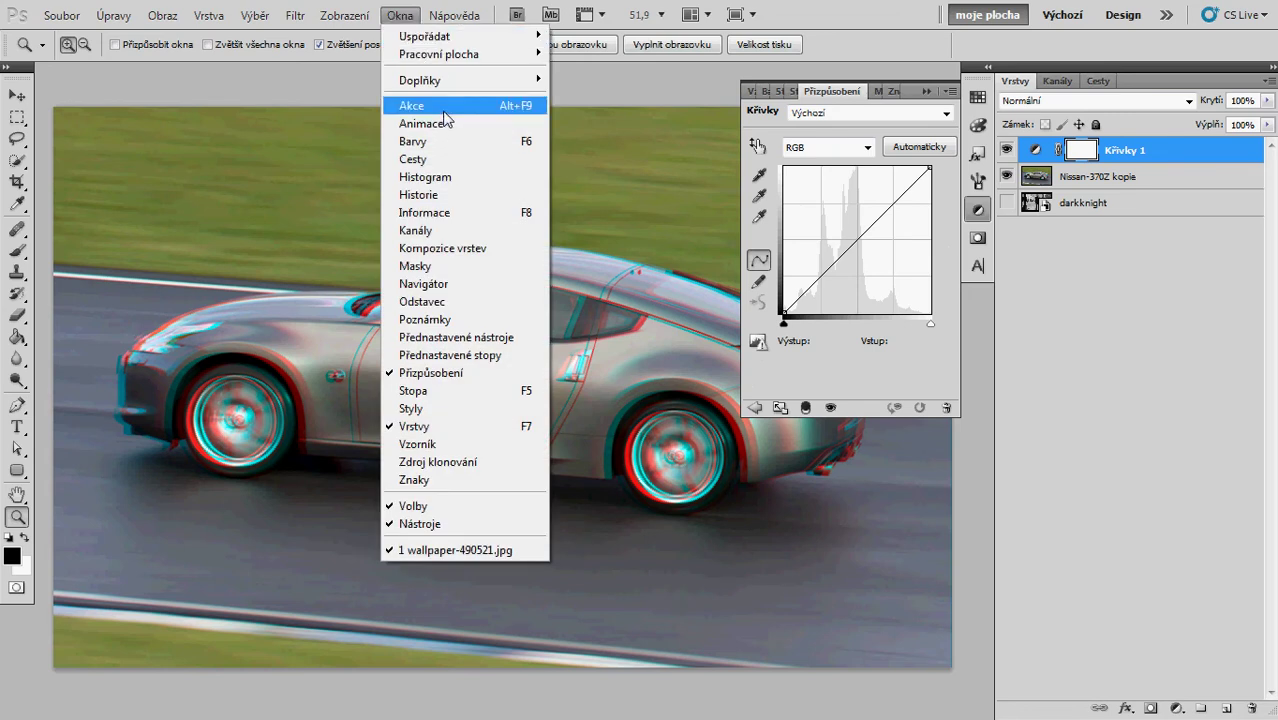
{"action": "left_click", "coordinate": [1141, 484]}
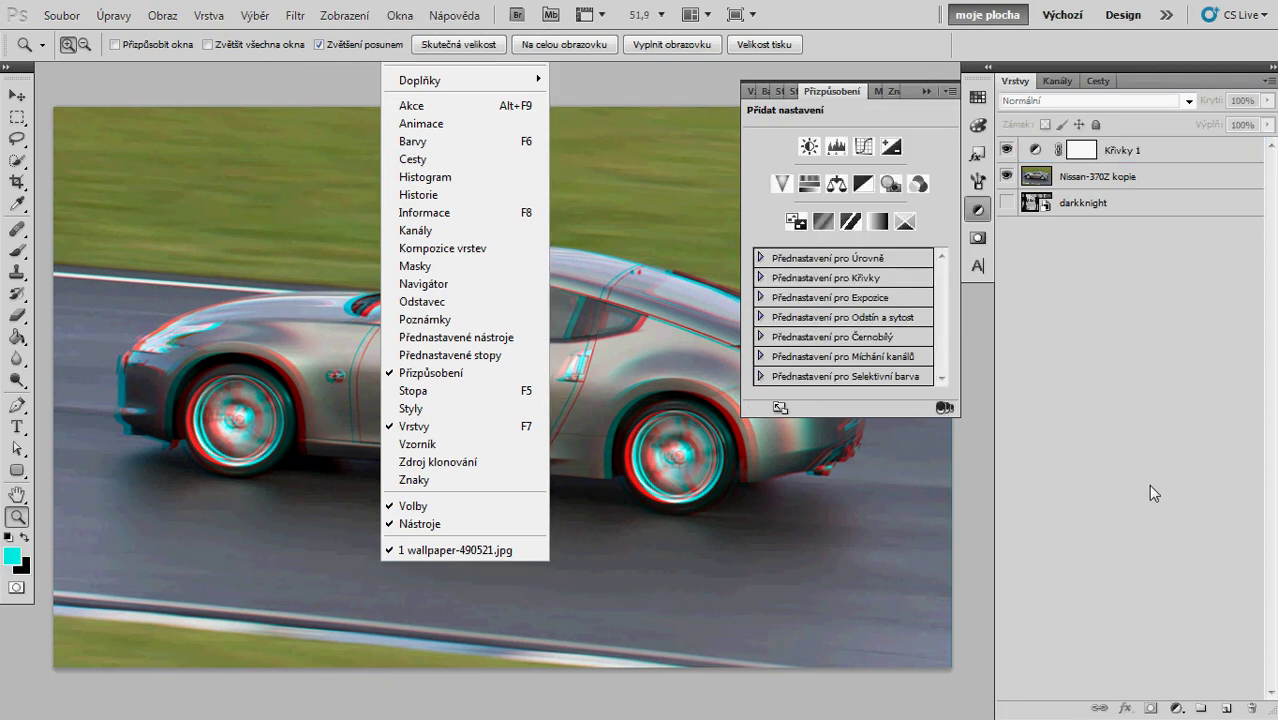
{"action": "left_click", "coordinate": [1178, 708]}
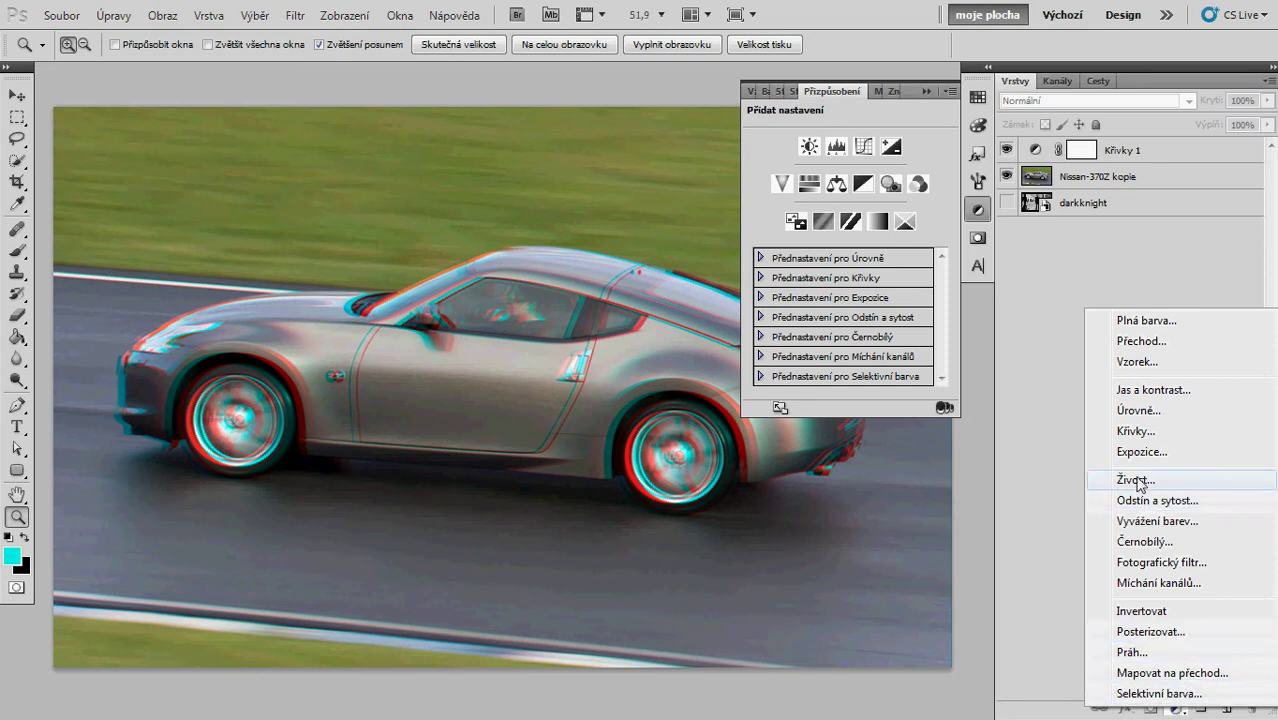
{"action": "left_click", "coordinate": [1136, 433]}
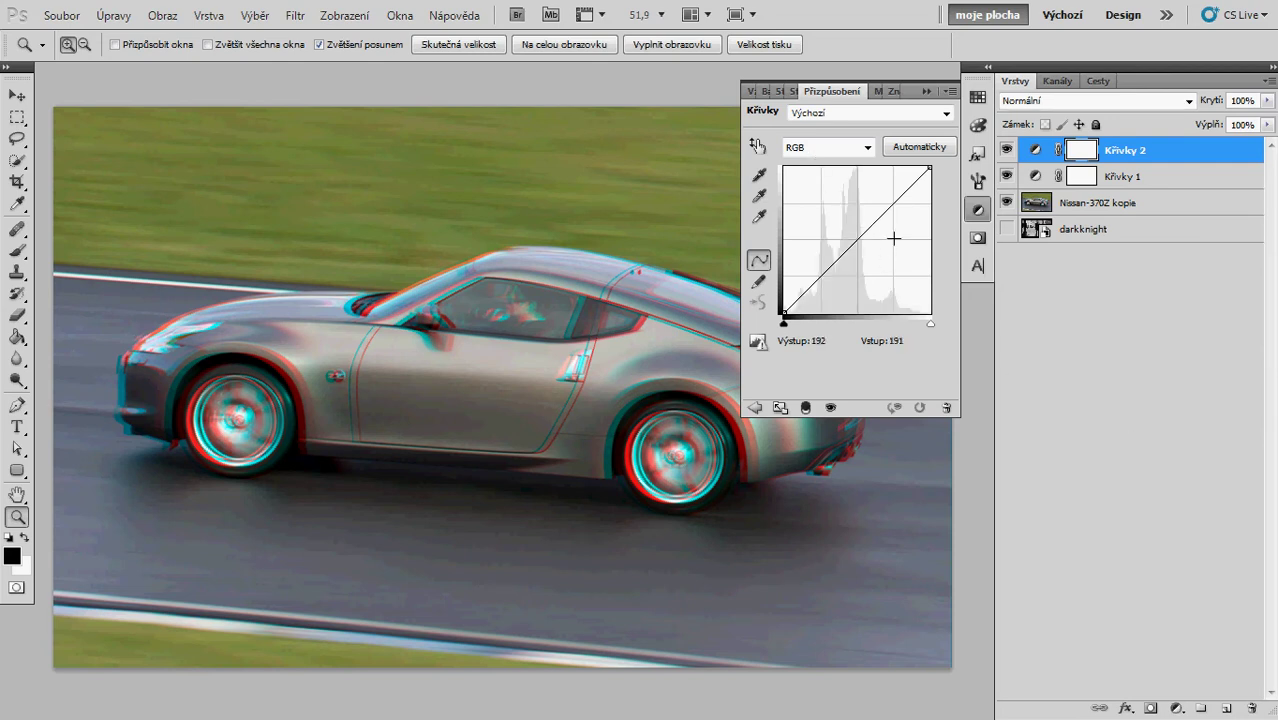
Delete the extra Křivky 1 layer and raise the Křivky 2 curve to brighten the car
{"action": "left_click", "coordinate": [1178, 180]}
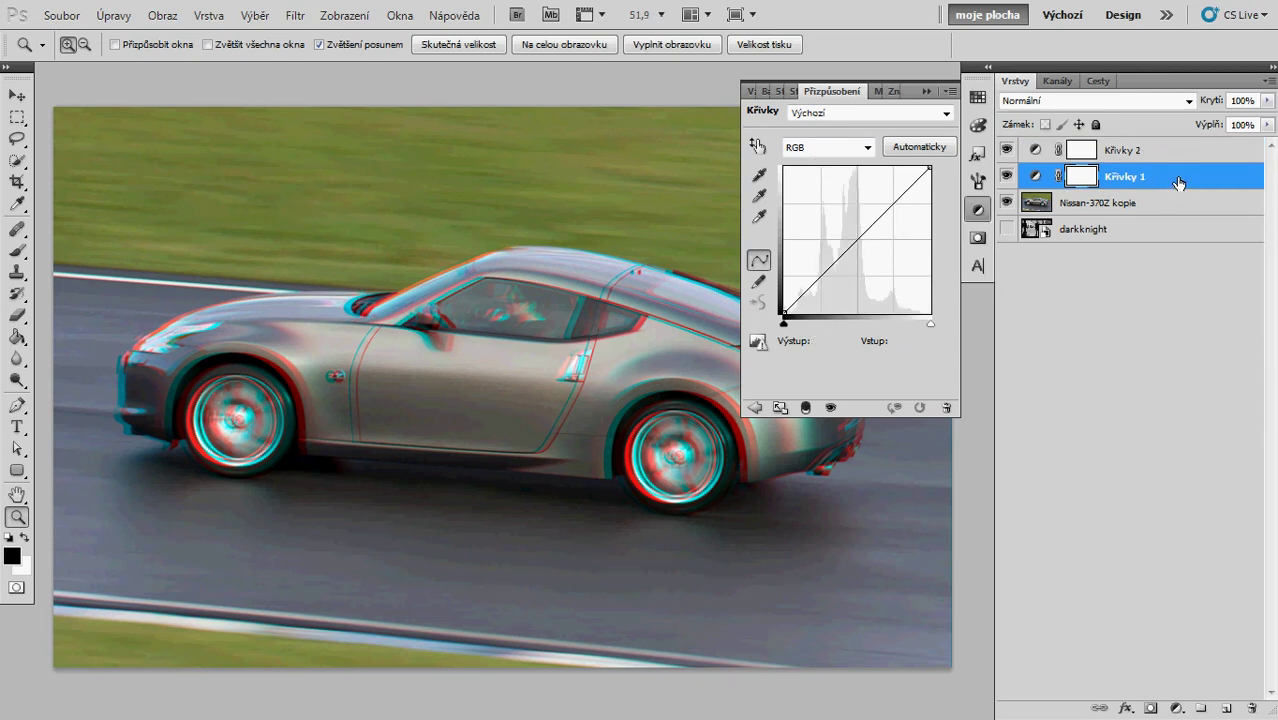
{"action": "key", "text": "Delete"}
{"action": "left_click", "coordinate": [1178, 156]}
{"action": "left_click", "coordinate": [822, 273]}
{"action": "mouse_move", "coordinate": [830, 266]}
{"action": "left_mouse_down"}
{"action": "mouse_move", "coordinate": [848, 240]}
{"action": "mouse_move", "coordinate": [818, 293]}
{"action": "left_mouse_up"}
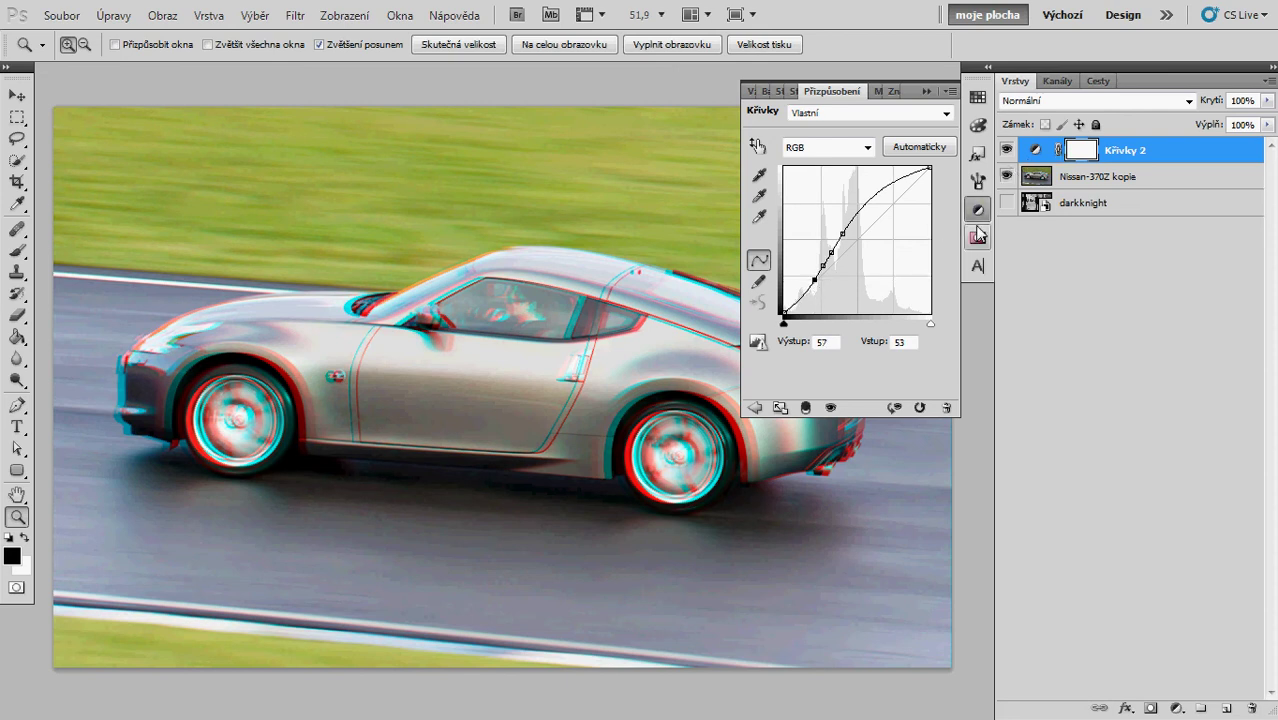
Compare before and after, then merge Křivky 2 with Nissan-370Z kopie into one layer
{"action": "left_click", "coordinate": [1010, 175]}
{"action": "left_click", "coordinate": [1006, 149]}
{"action": "mouse_move", "coordinate": [710, 340]}
{"action": "left_mouse_down"}
{"action": "mouse_move", "coordinate": [722, 346]}
{"action": "mouse_move", "coordinate": [668, 372]}
{"action": "left_mouse_up"}
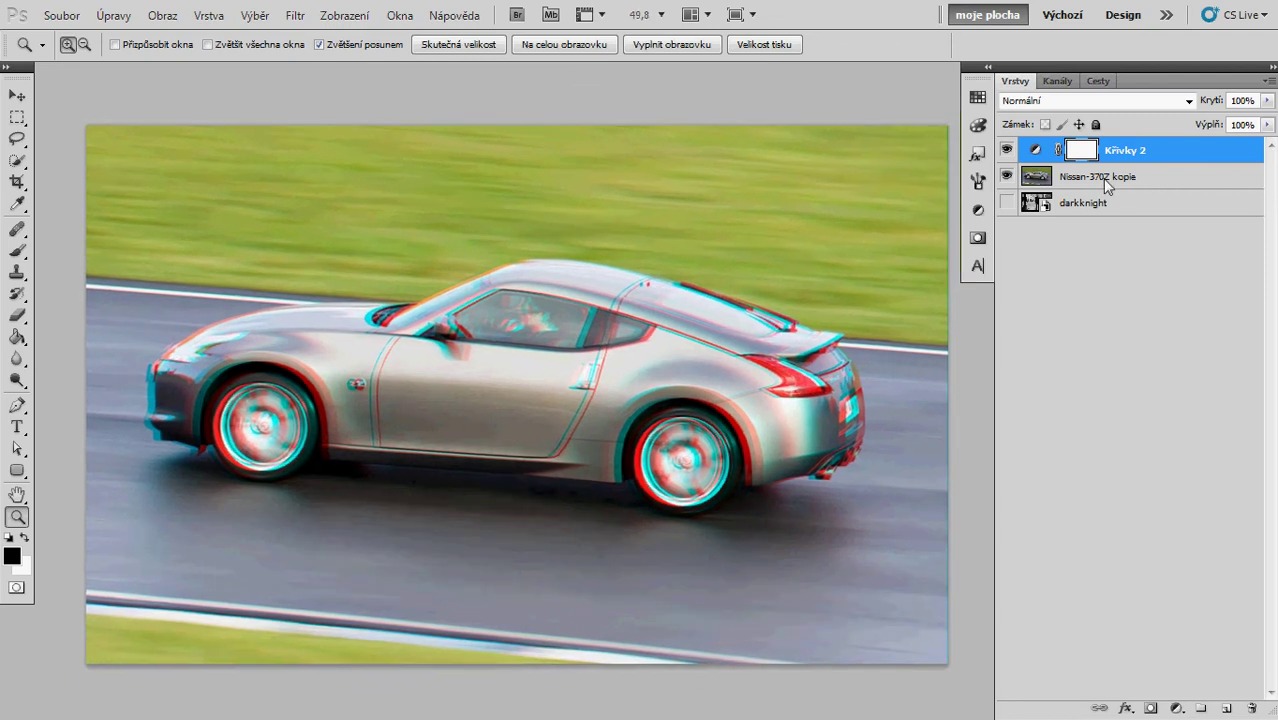
{"action": "left_click", "coordinate": [1170, 178], "text": "shift"}
{"action": "key", "text": "ctrl+e"}
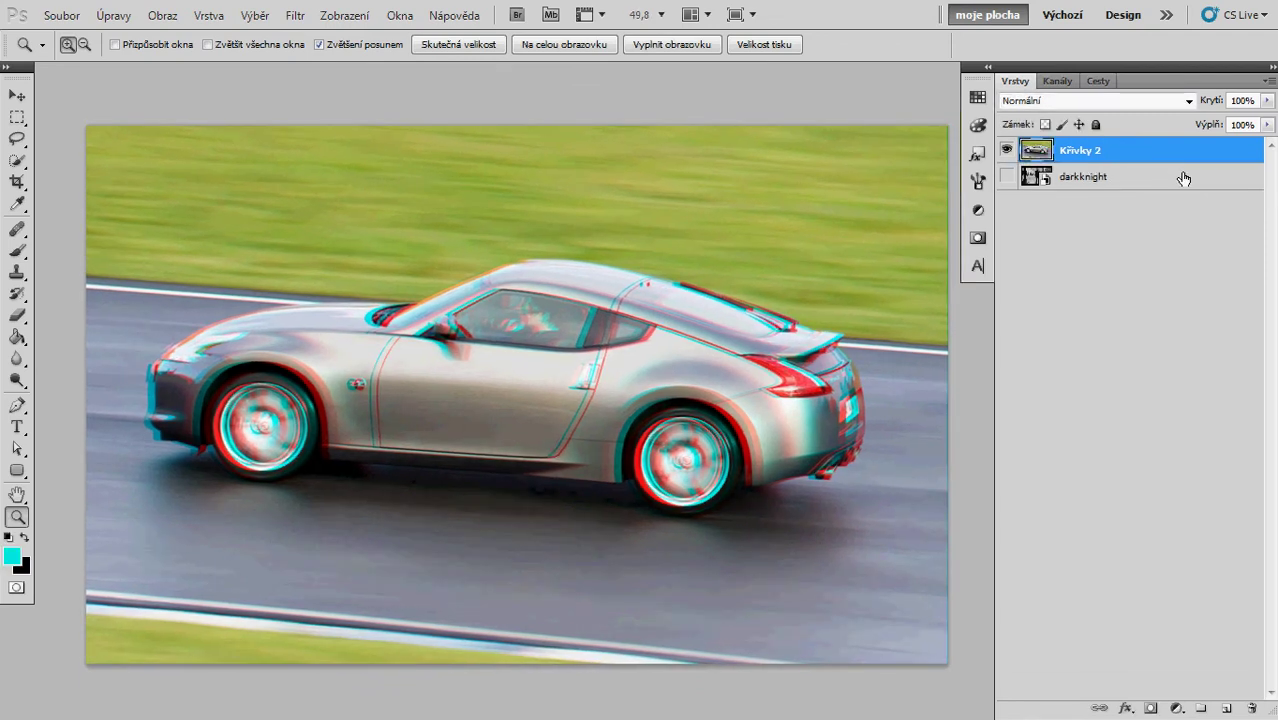
Apply the Sharpen filter to the merged Křivky 2 car layer, then hide it
{"action": "left_click", "coordinate": [295, 16]}
{"action": "mouse_move", "coordinate": [390, 364]}
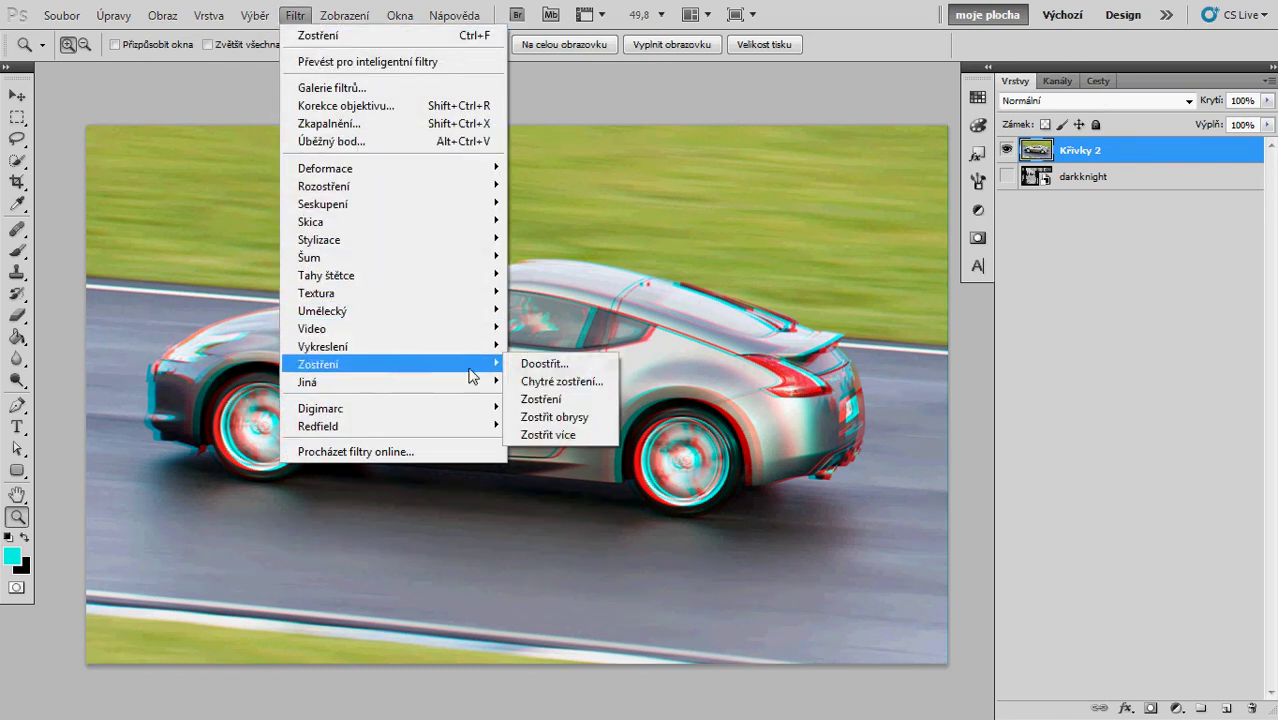
{"action": "left_click", "coordinate": [563, 404]}
{"action": "left_click_drag", "start_coordinate": [556, 402], "coordinate": [530, 394]}
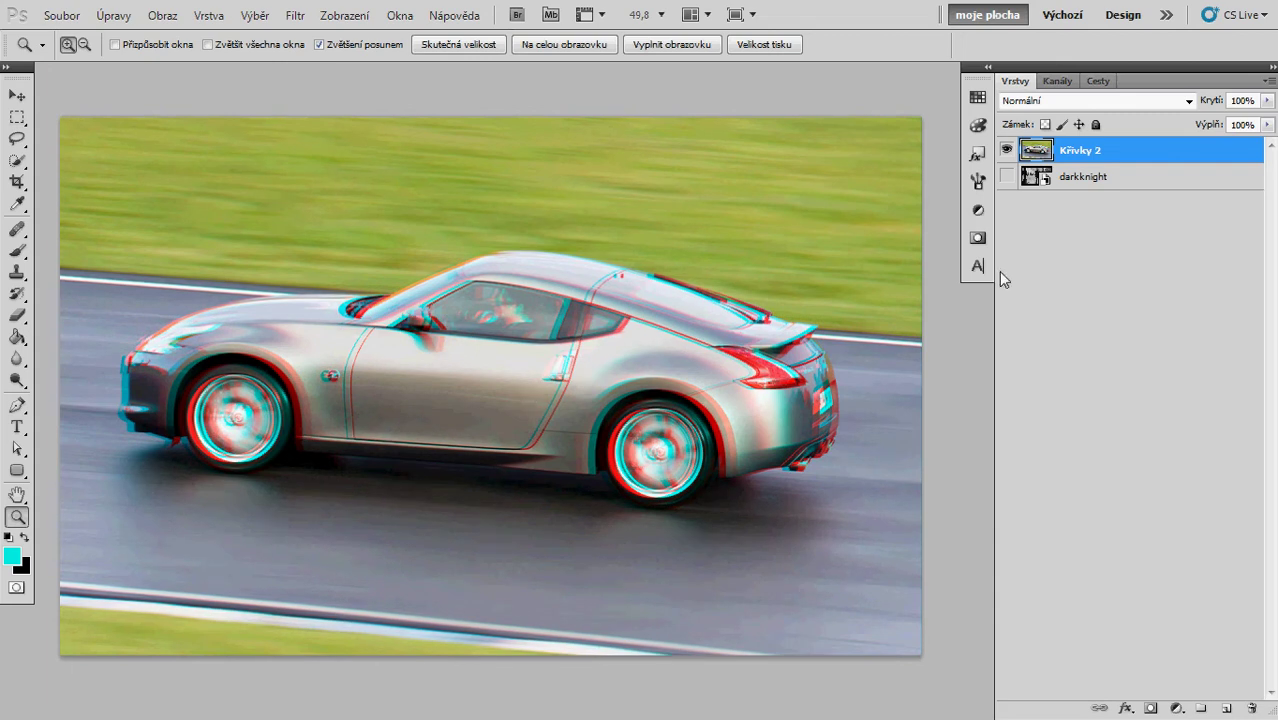
{"action": "left_click", "coordinate": [1007, 150]}
Show the darkknight photo and uncheck the R channel in darkknight kopie's blending options
{"action": "left_click", "coordinate": [1007, 176]}
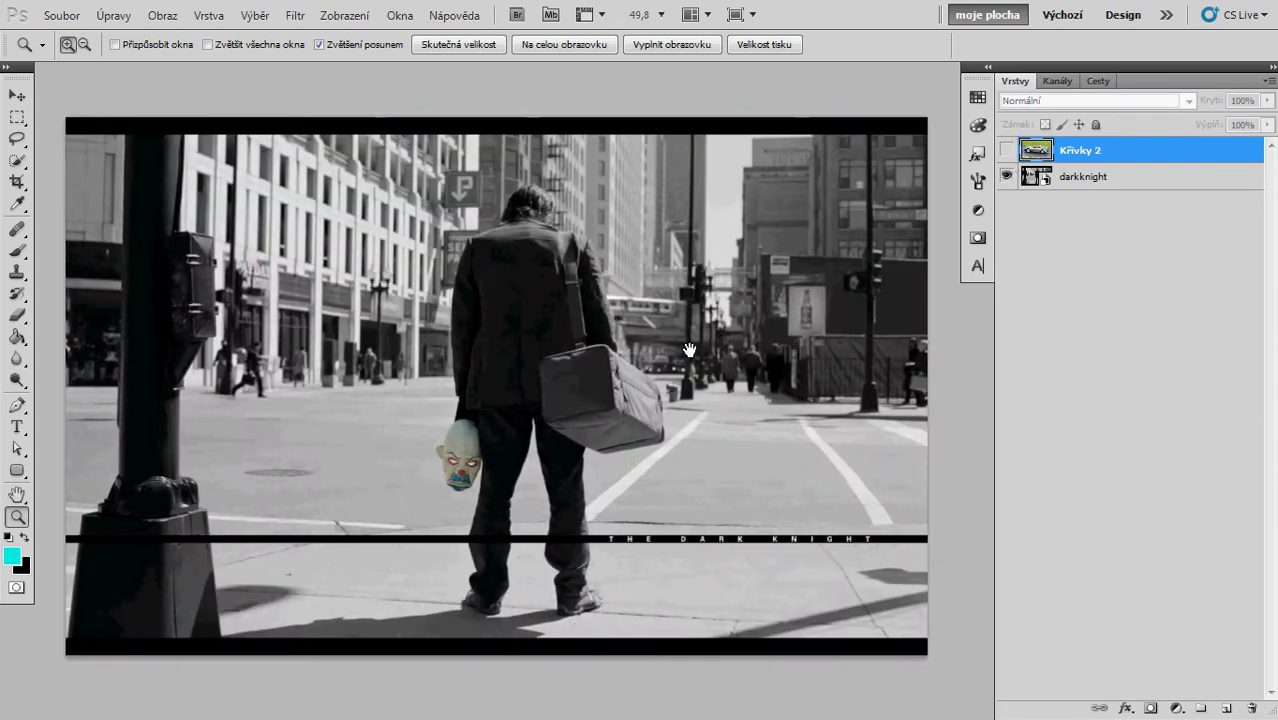
{"action": "left_click_drag", "start_coordinate": [678, 350], "coordinate": [687, 346]}
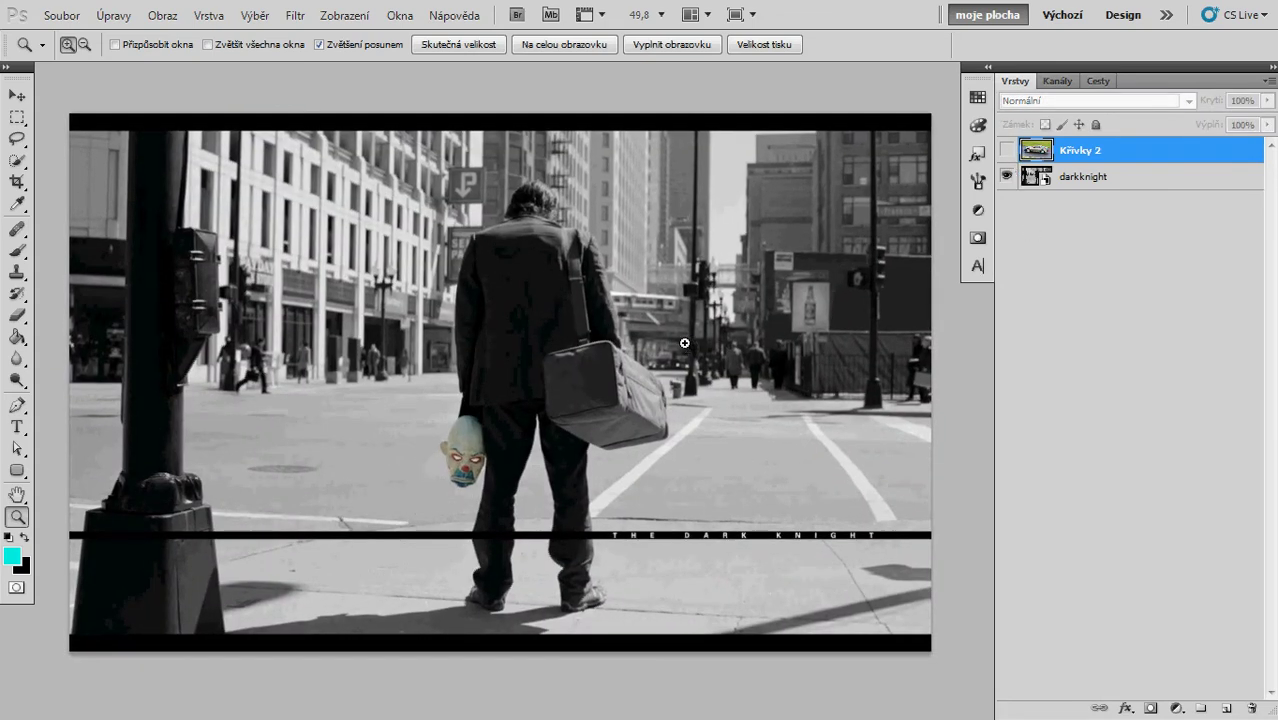
{"action": "left_click", "coordinate": [1199, 186]}
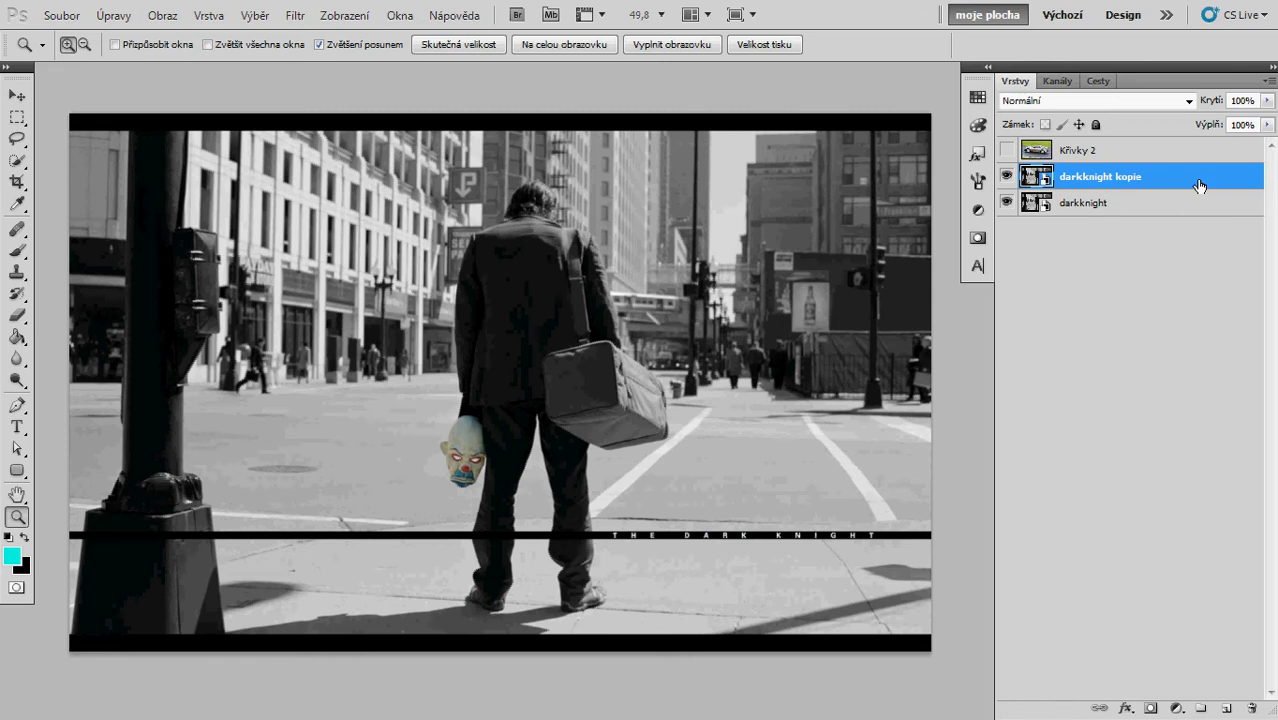
{"action": "double_click", "coordinate": [1199, 186]}
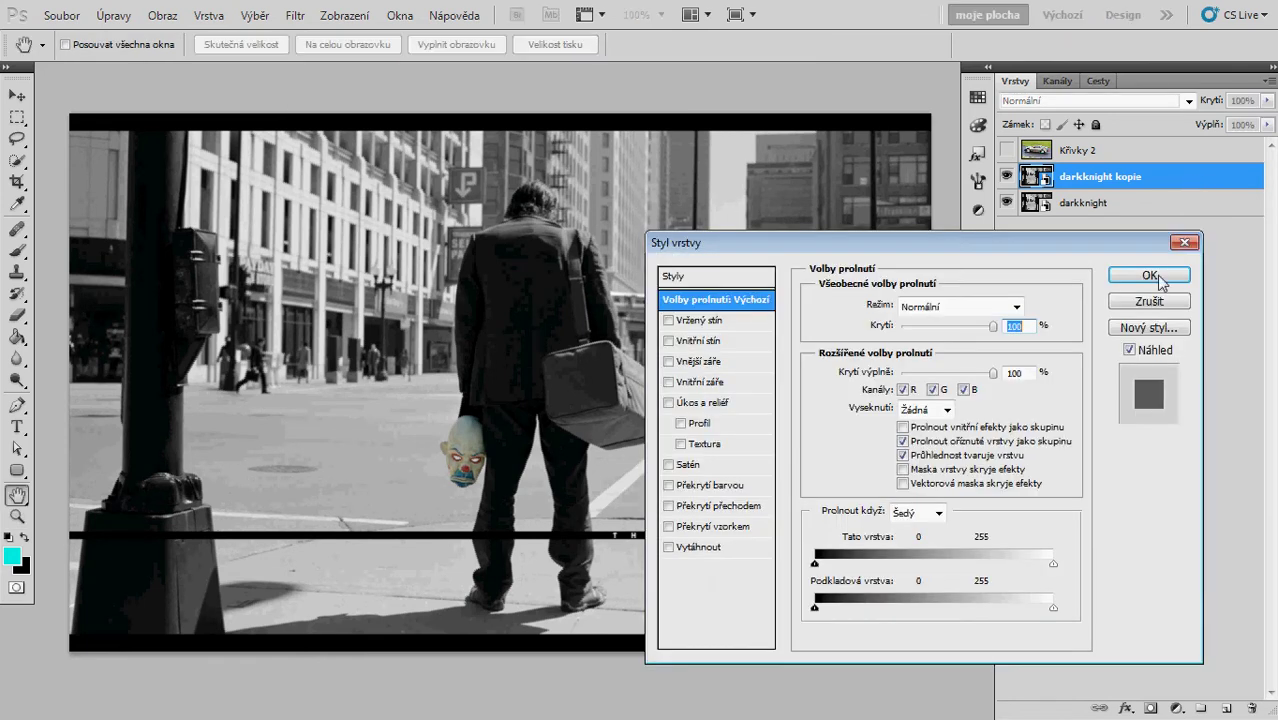
{"action": "left_click", "coordinate": [903, 389]}
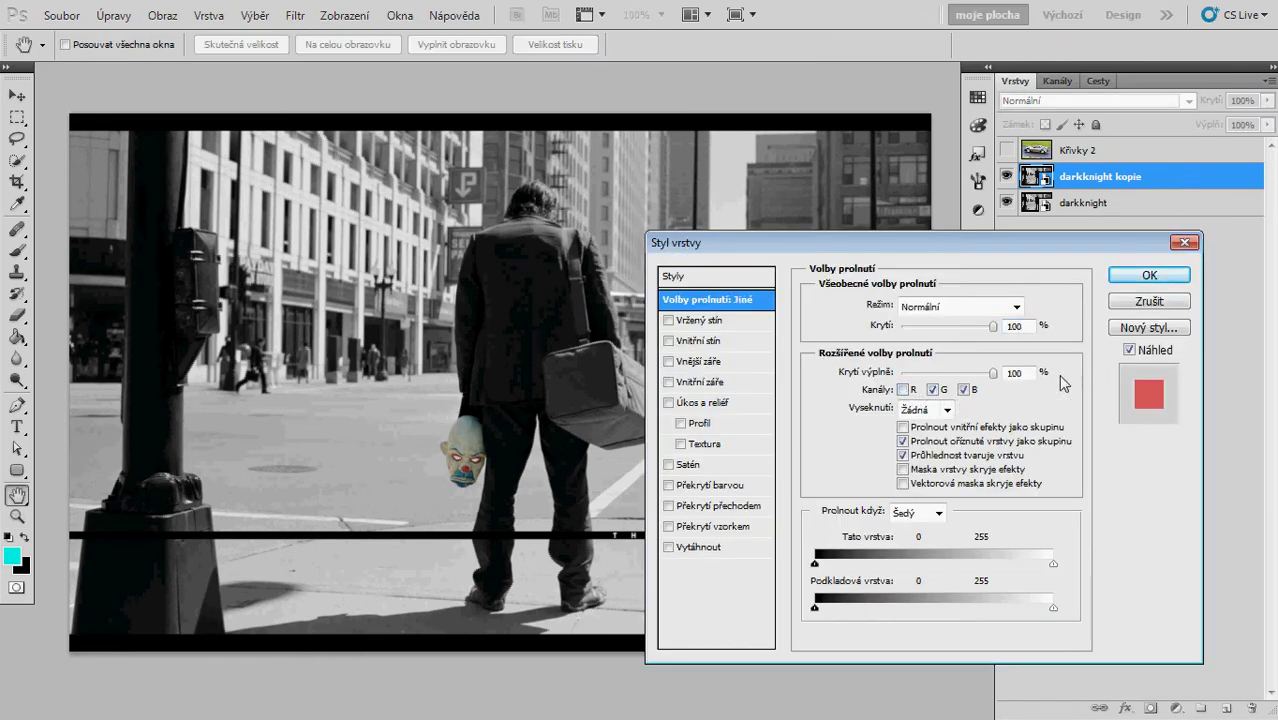
{"action": "left_click", "coordinate": [1125, 275]}
{"action": "key", "text": "v"}
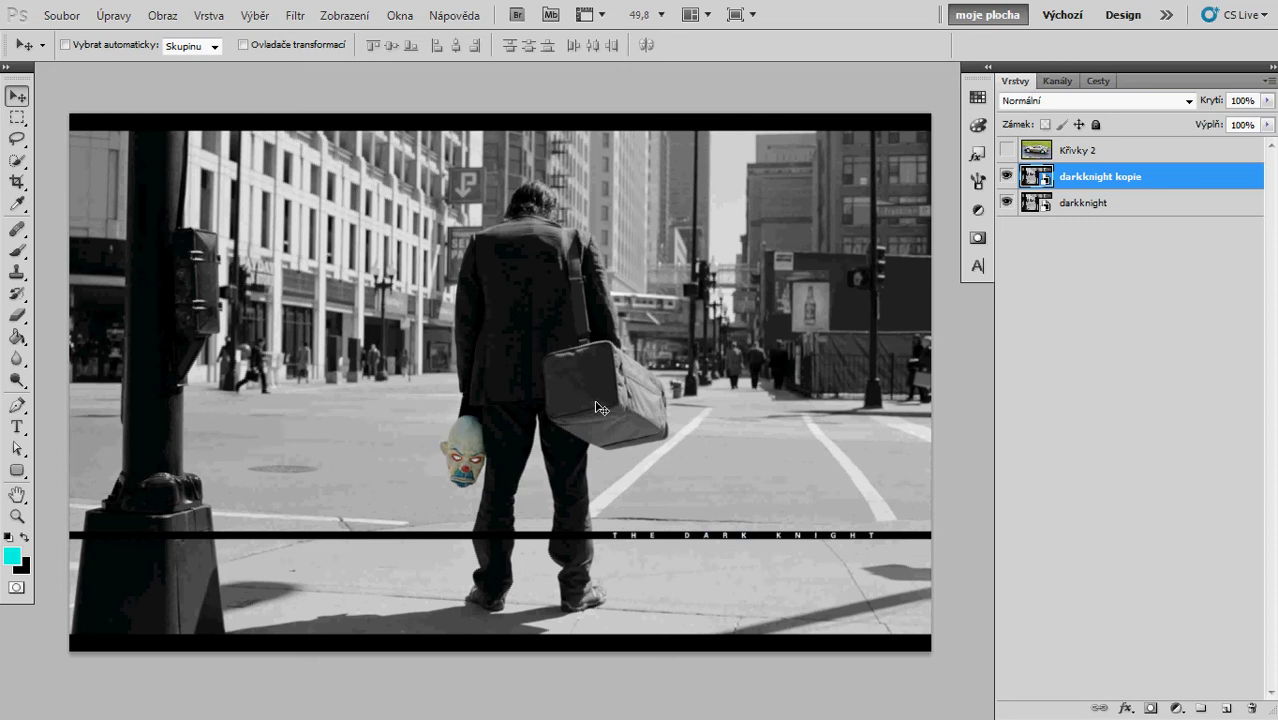
Shift darkknight kopie right for anaglyph fringes and merge it with the original darkknight layer
{"action": "key", "text": "Right"}
{"action": "key", "text": "Right"}
{"action": "key", "text": "Right"}
{"action": "key", "text": "Right"}
{"action": "key", "text": "Right"}
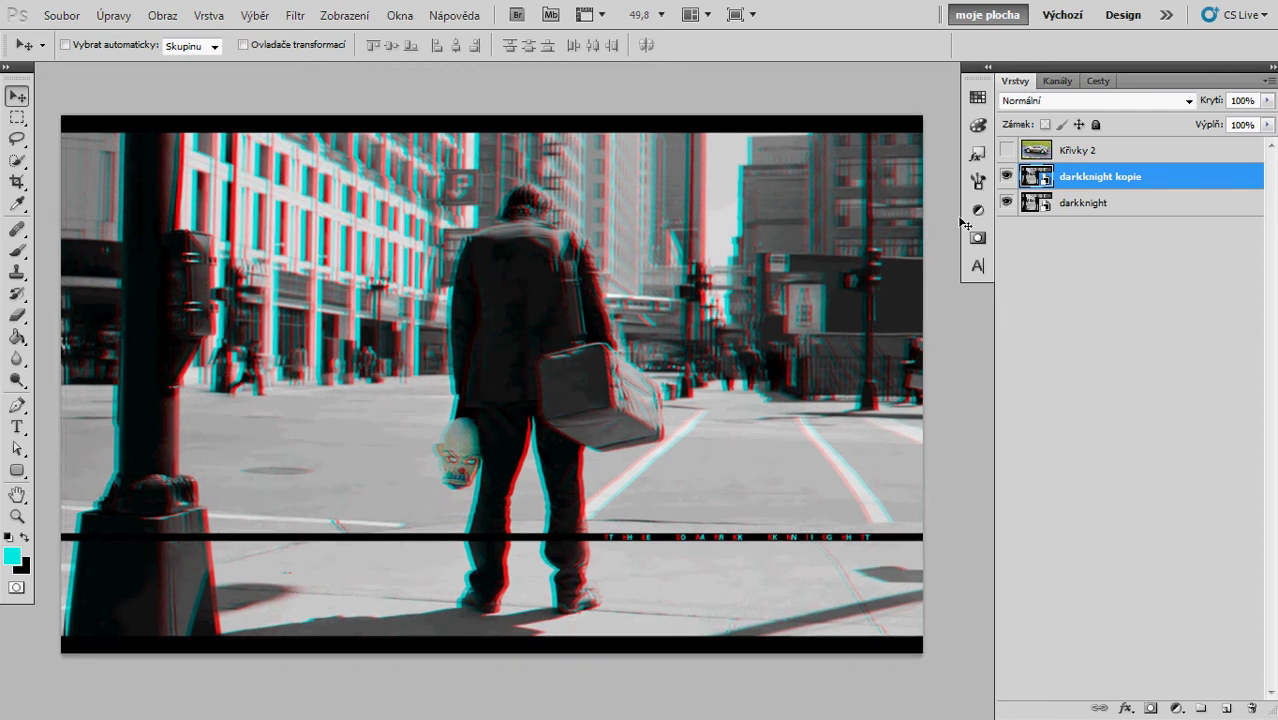
{"action": "left_click", "coordinate": [1156, 207], "text": "shift"}
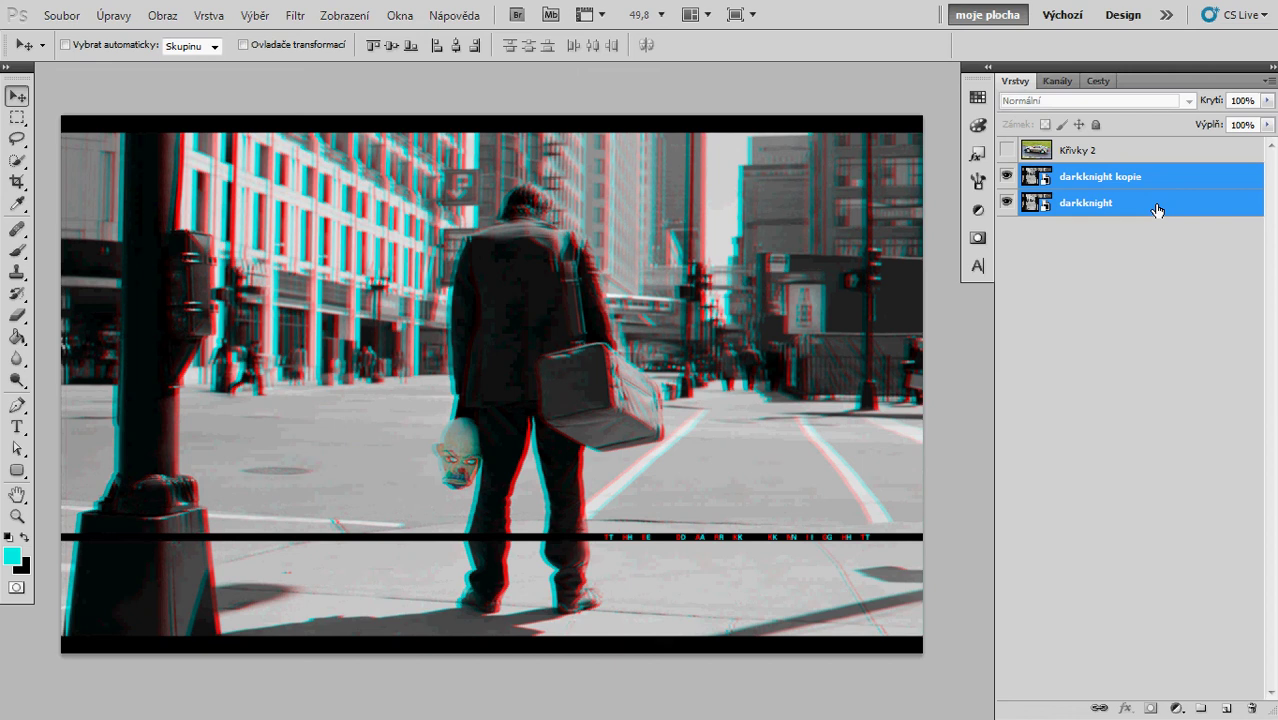
{"action": "key", "text": "ctrl+e"}
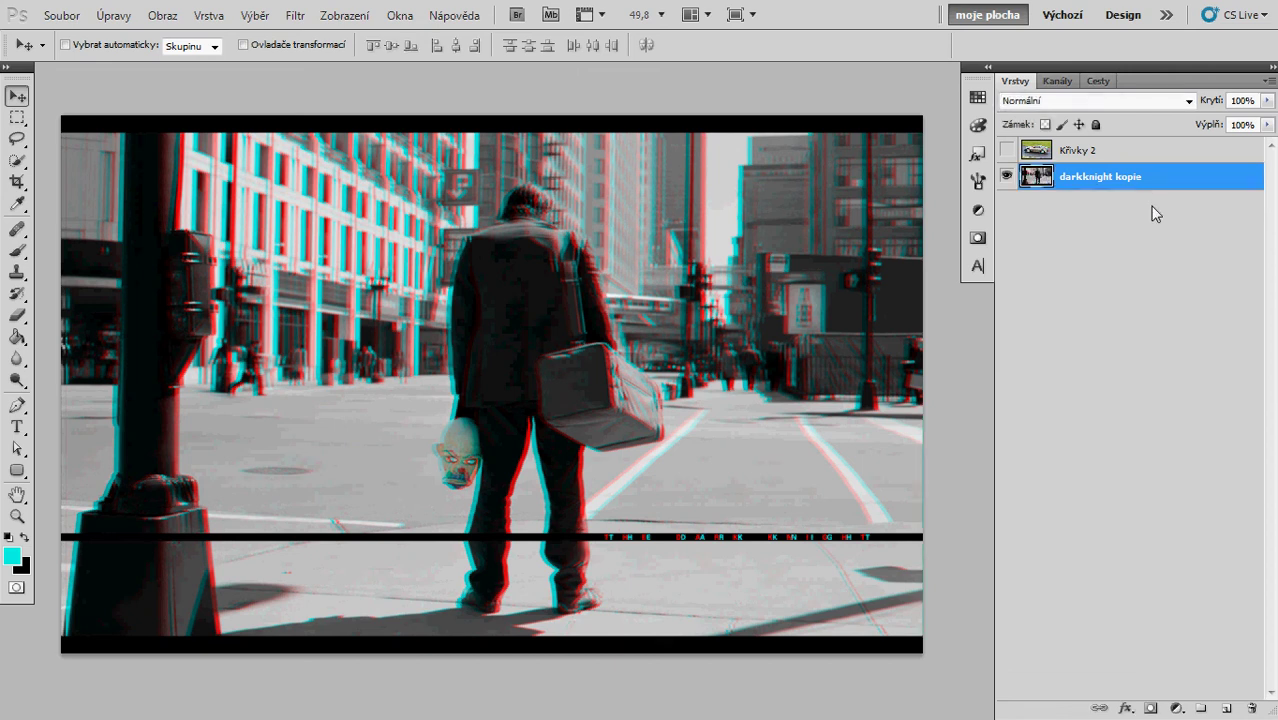
Add a Curves adjustment lifting the curve with two points, then merge it into Křivky 3
{"action": "left_click", "coordinate": [978, 209]}
{"action": "left_click", "coordinate": [863, 147]}
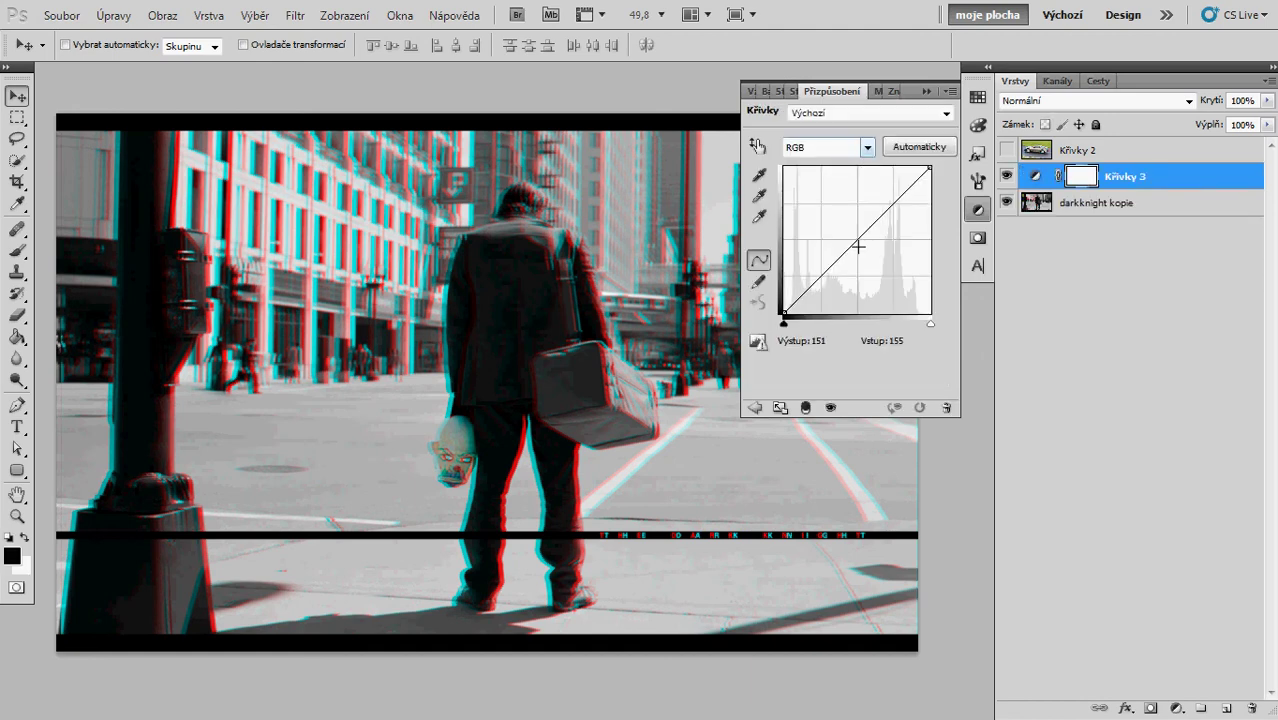
{"action": "left_click_drag", "start_coordinate": [810, 293], "coordinate": [837, 272]}
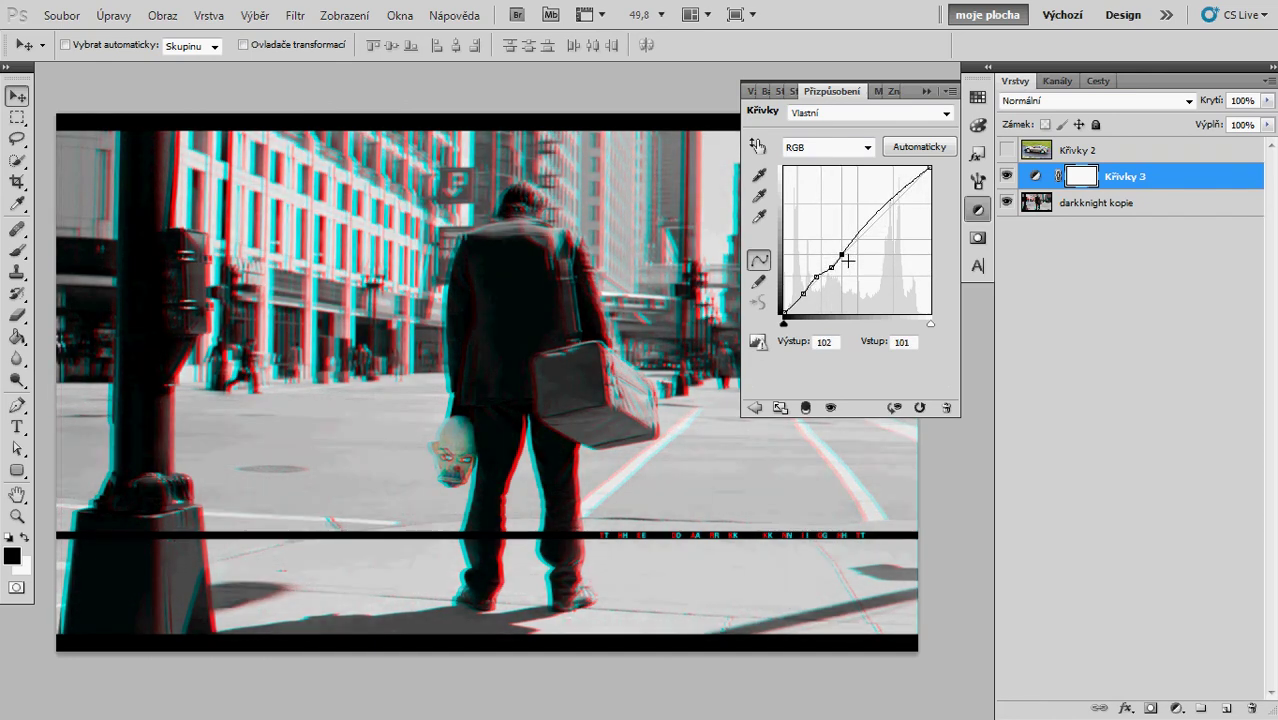
{"action": "left_click", "coordinate": [842, 260]}
{"action": "left_click", "coordinate": [977, 209]}
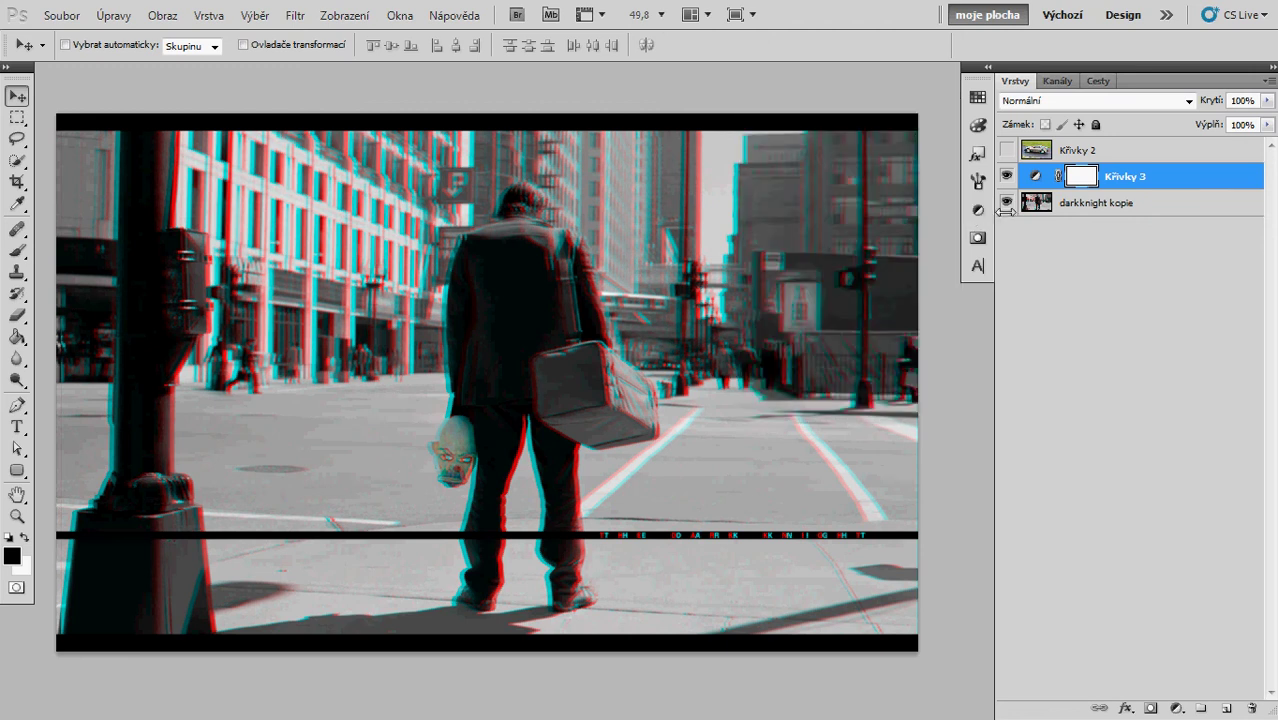
{"action": "left_click", "coordinate": [1178, 204], "text": "shift"}
{"action": "key", "text": "ctrl+e"}
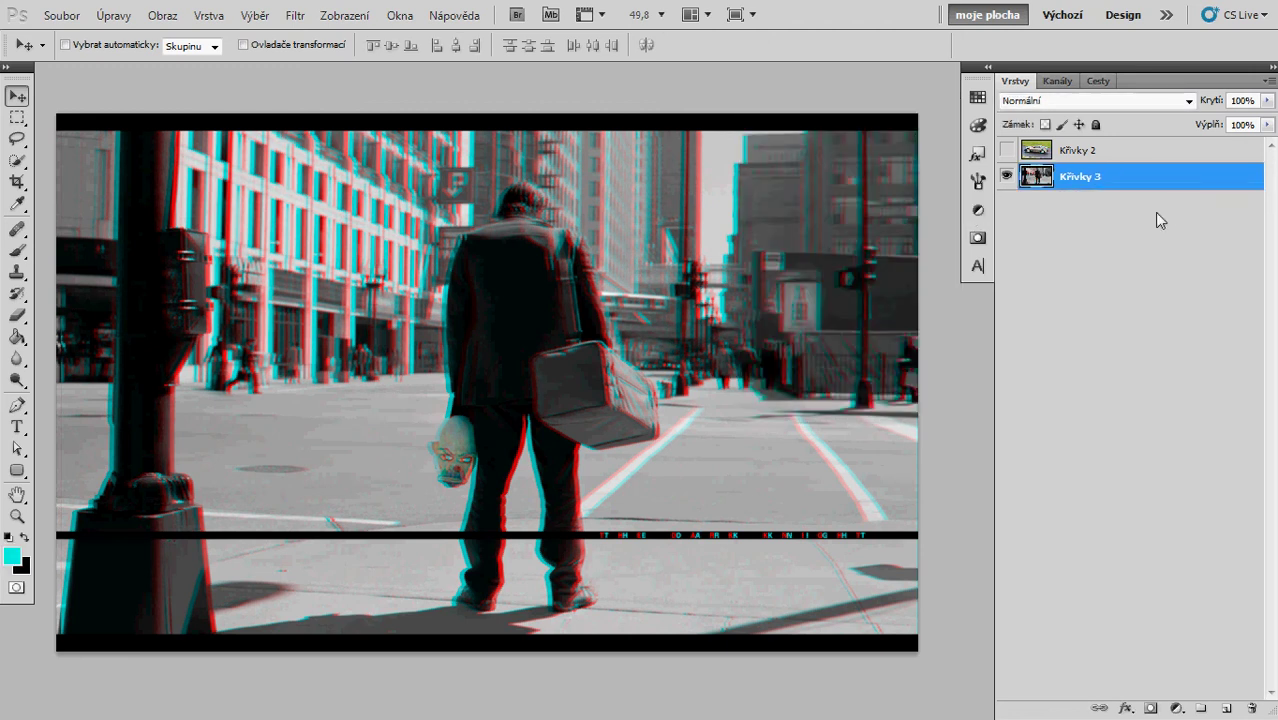
Turn the Křivky 2 car layer back on so it covers the Křivky 3 street photo
{"action": "left_click_drag", "start_coordinate": [635, 302], "coordinate": [640, 298]}
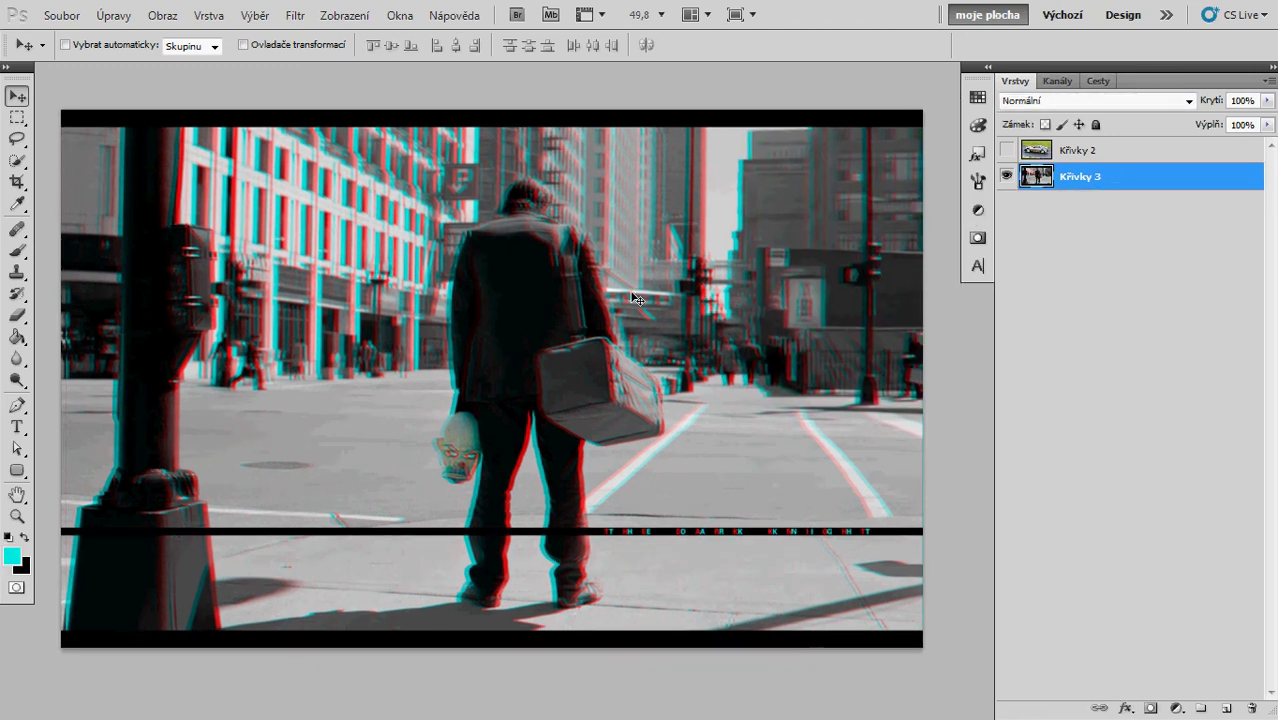
{"action": "left_click", "coordinate": [1007, 150]}
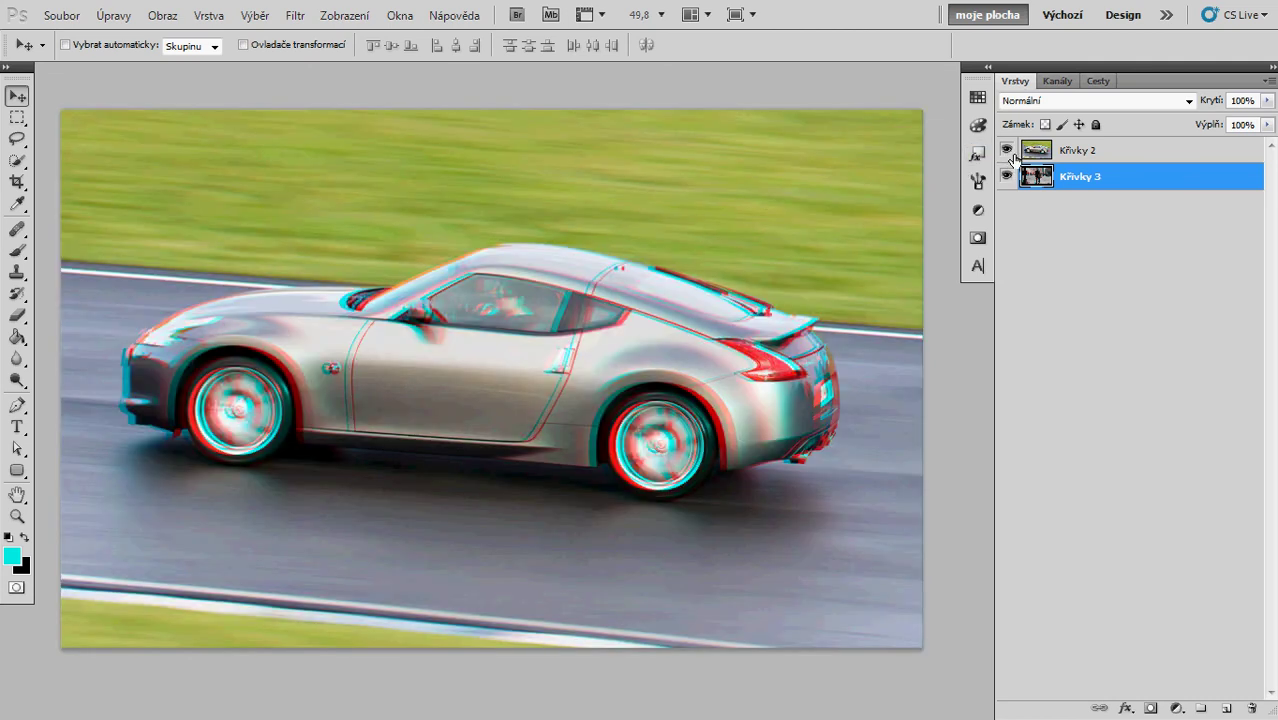
{"action": "left_click_drag", "start_coordinate": [686, 352], "coordinate": [689, 354]}
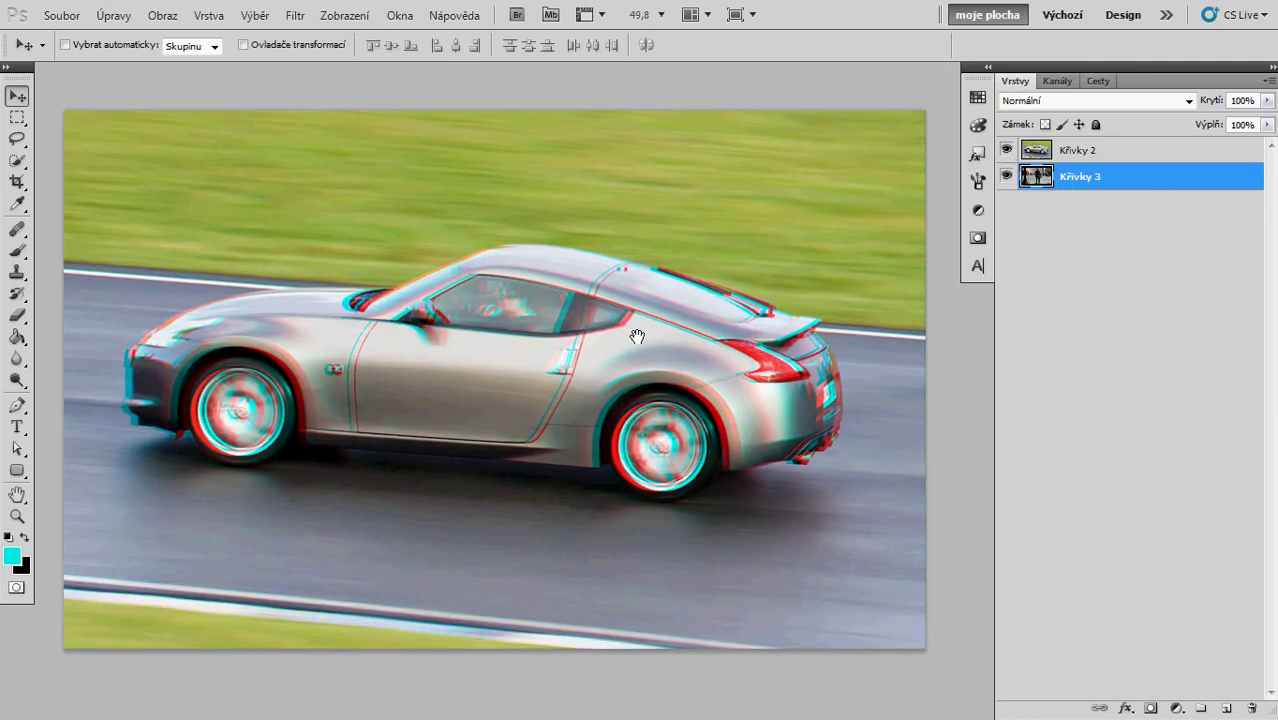